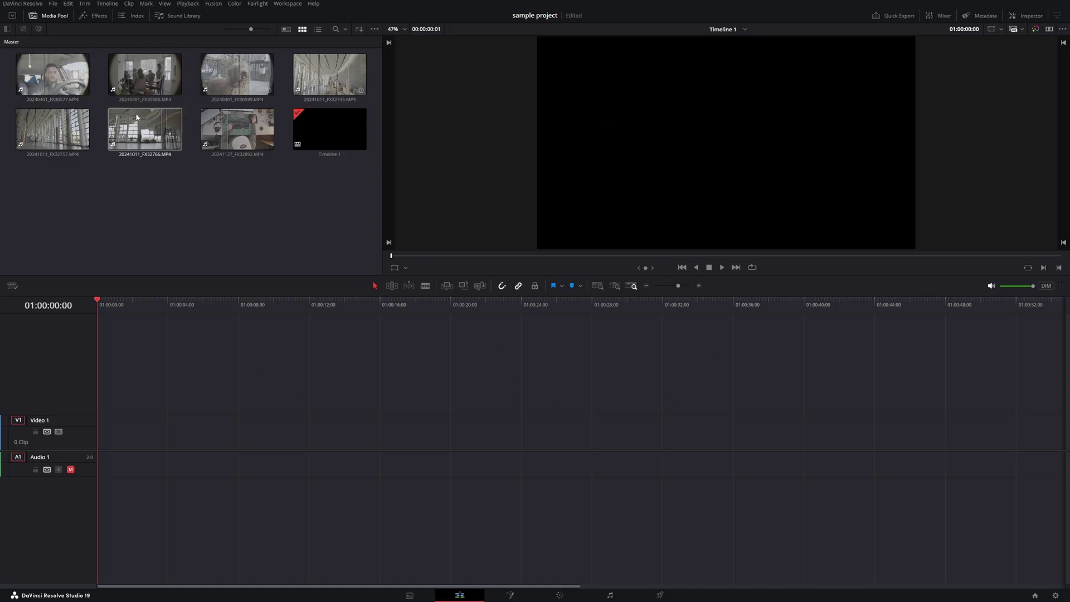
Open the project settings and display their General Options
click(181, 154)
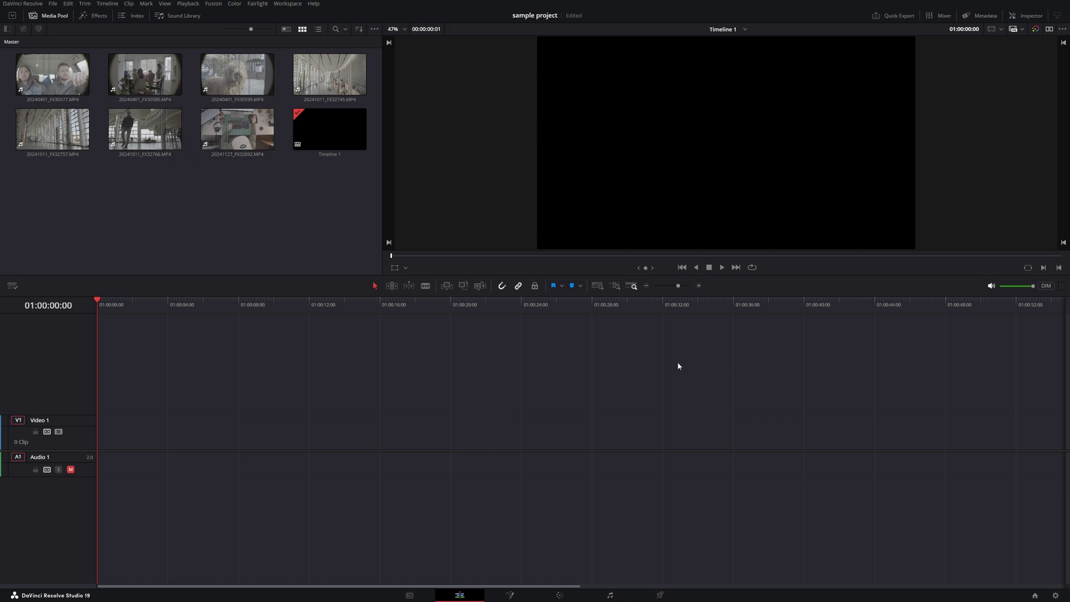
click(1055, 596)
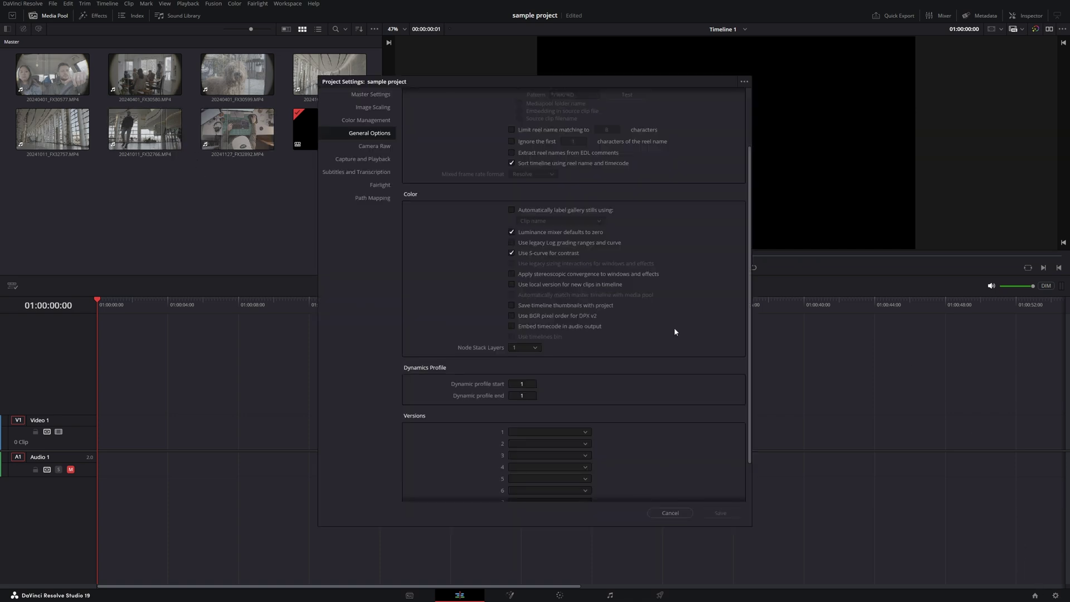
click(384, 96)
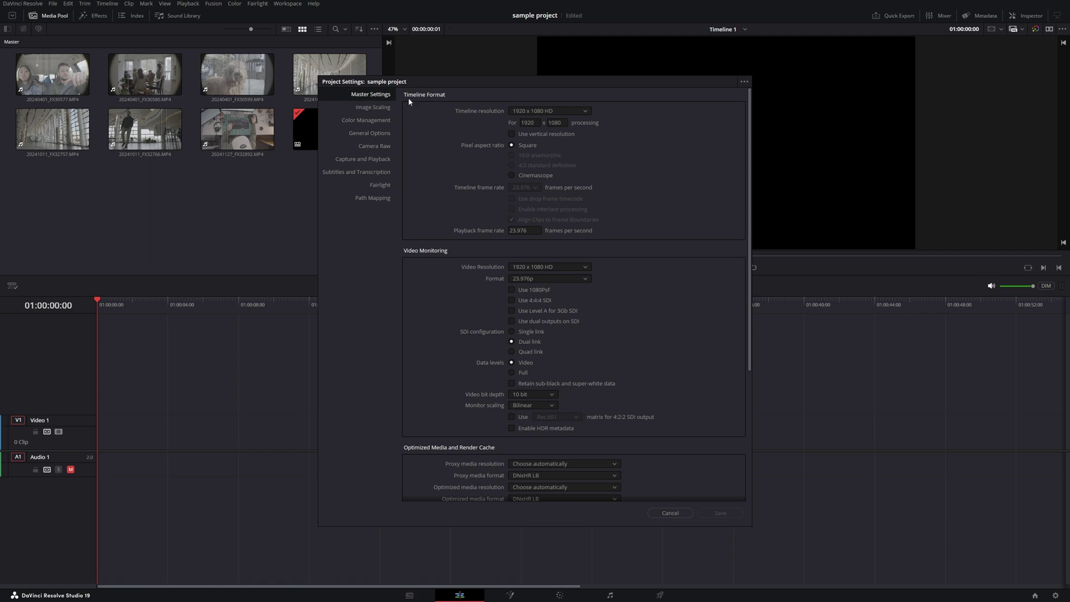
click(374, 135)
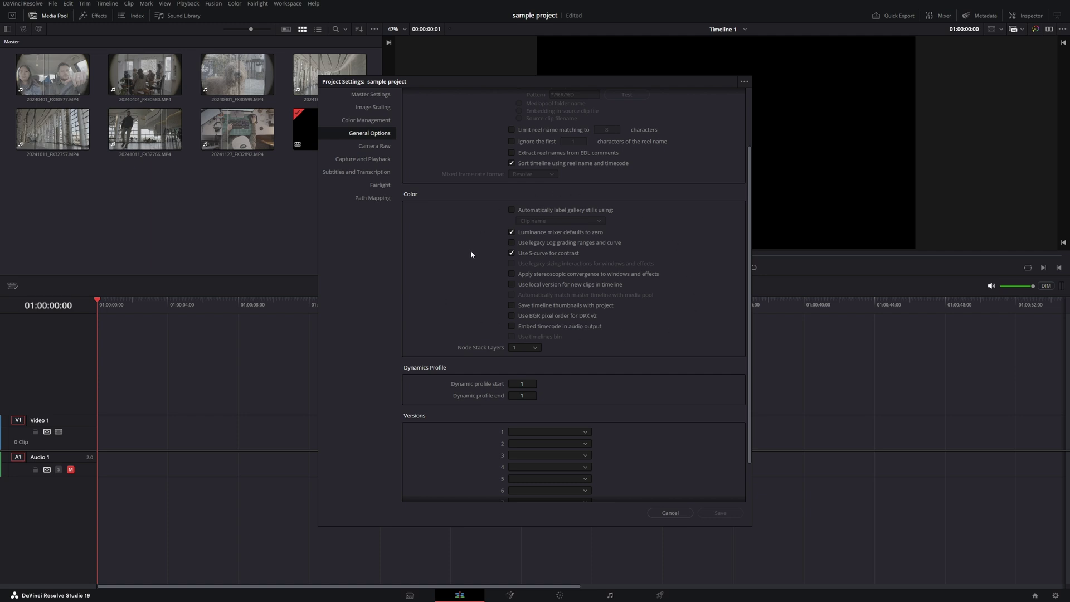
Enable local versions for new clips in the timeline, and reset and load the default project preset
click(511, 285)
click(744, 81)
mouse_move(737, 96)
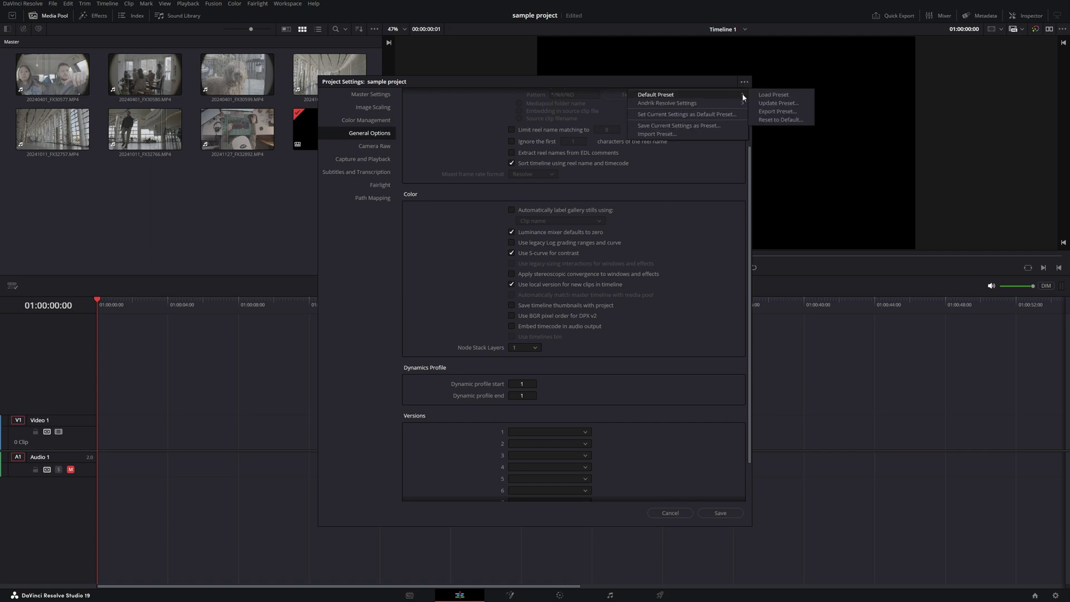
click(764, 119)
click(744, 82)
click(758, 99)
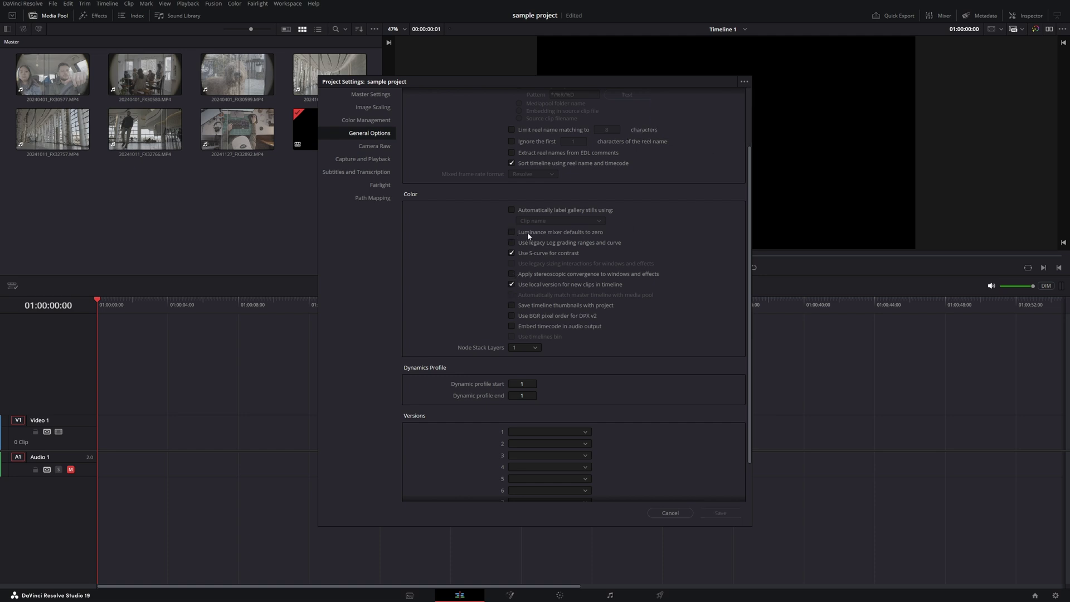
Make the luminance mixer default to zero, turn off local versions for new clips, and update the custom project preset with these settings
click(511, 233)
click(744, 81)
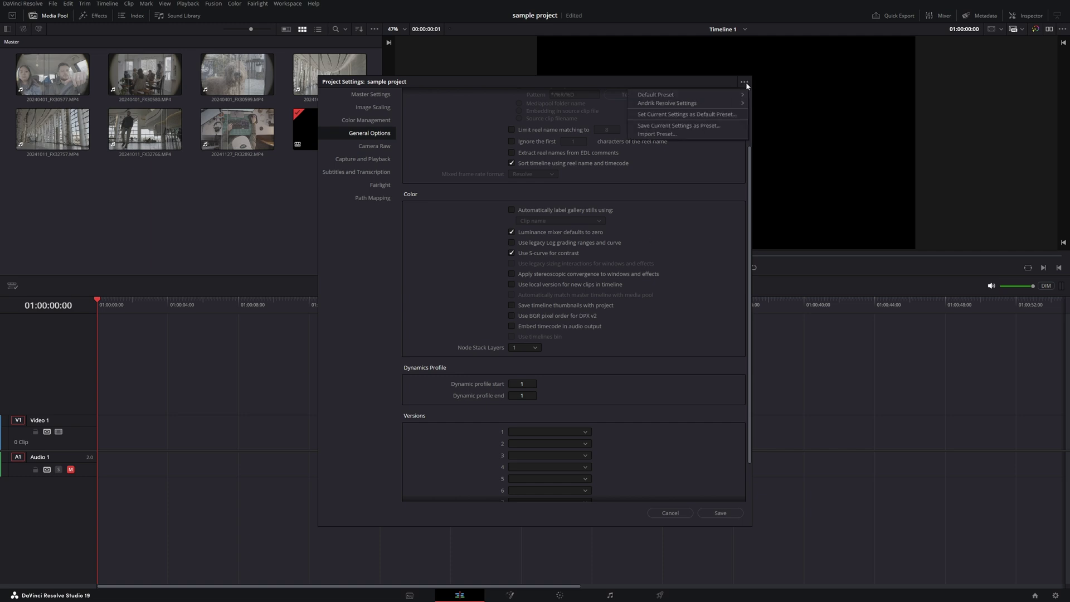
mouse_move(718, 103)
click(762, 111)
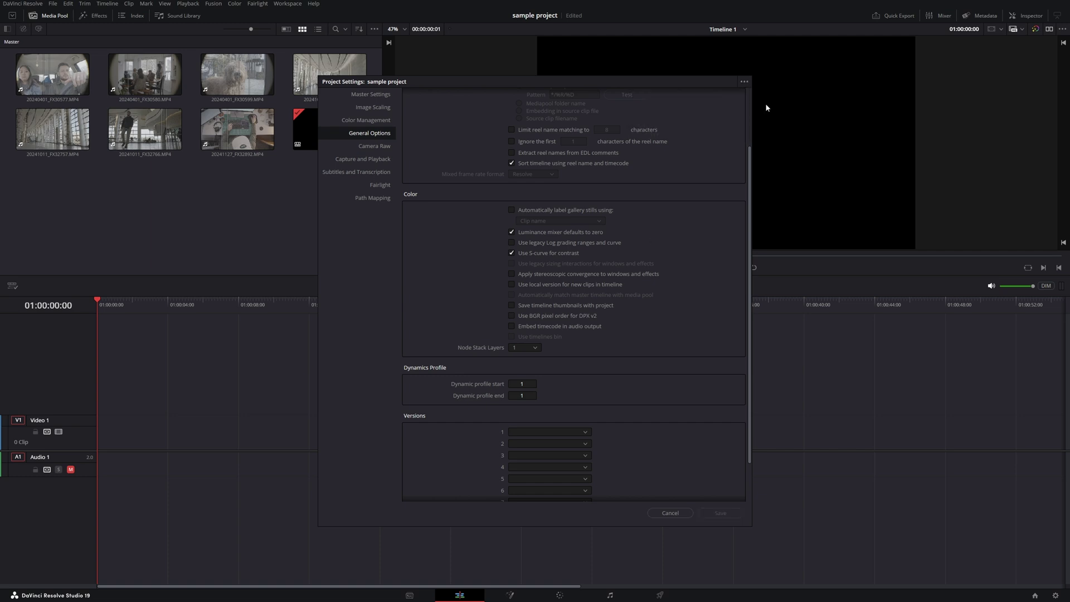
Set the custom preset as the default project preset and close the project settings
click(743, 81)
click(745, 82)
click(745, 83)
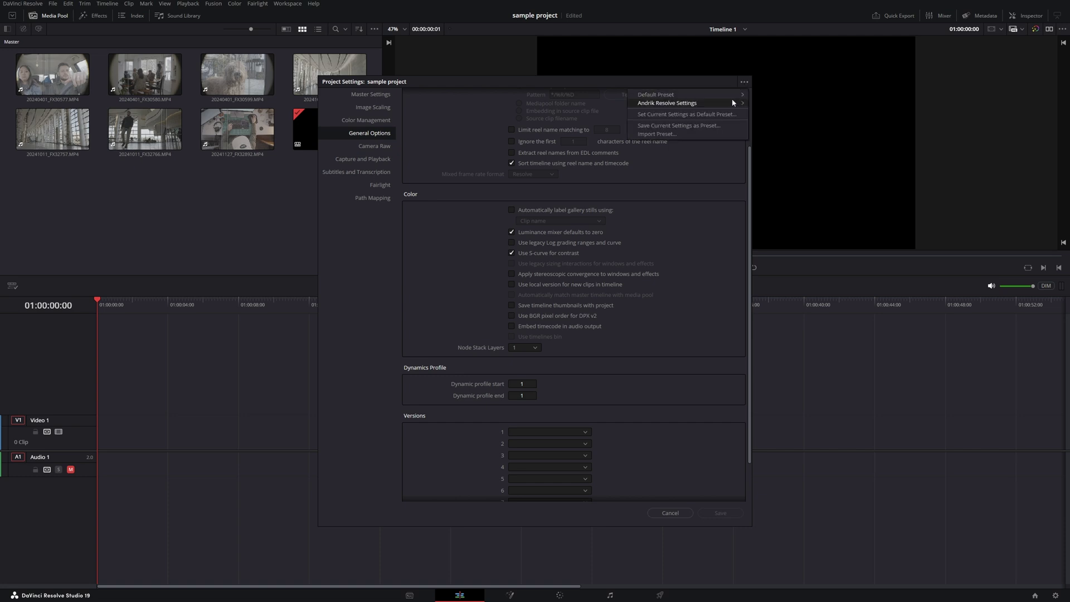
mouse_move(733, 103)
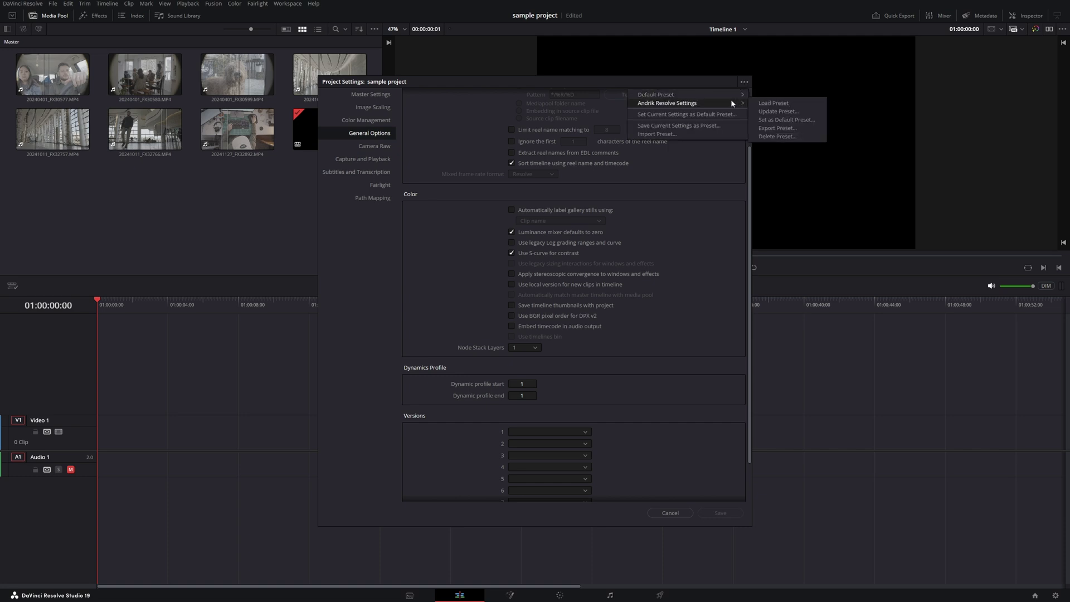
click(783, 120)
click(623, 331)
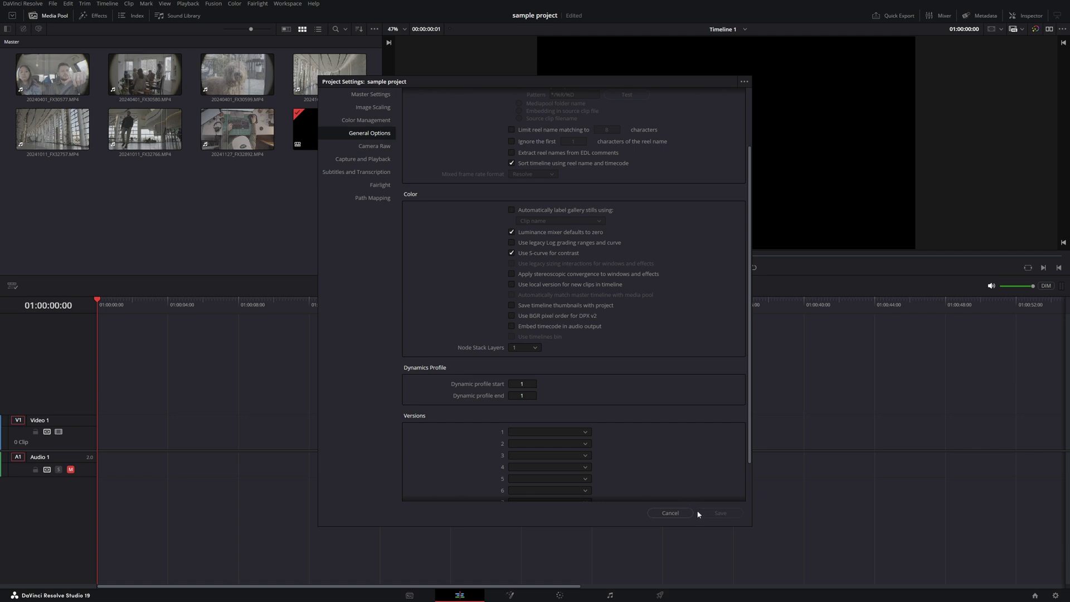
click(674, 513)
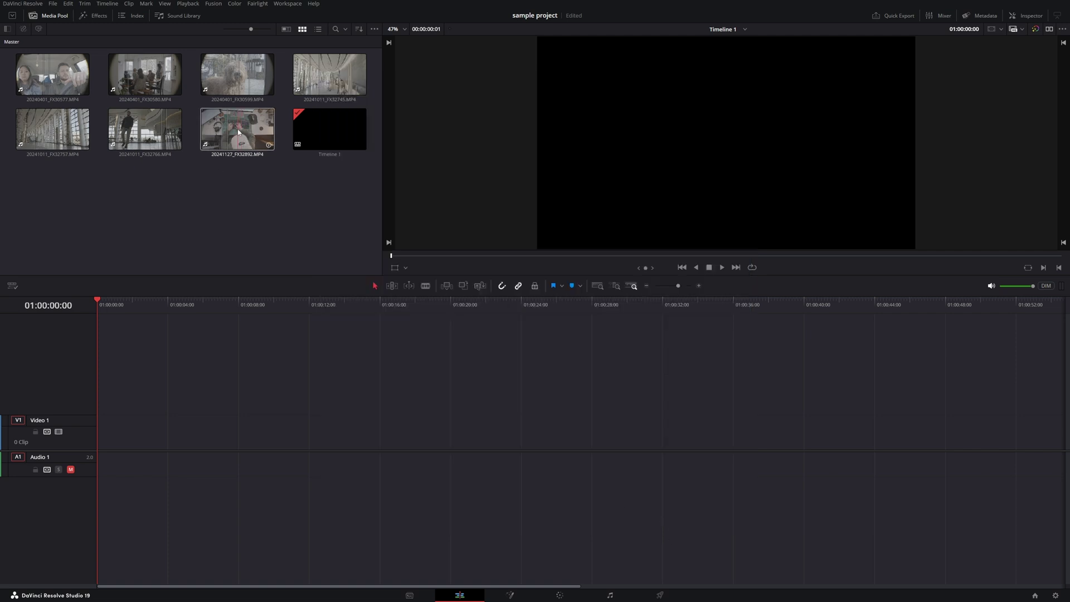
Place 20241127_FX32892.MP4 on Video 1 starting just before 16 seconds, with the playhead over it and the clip selected
drag(239, 134, 387, 435)
click(385, 309)
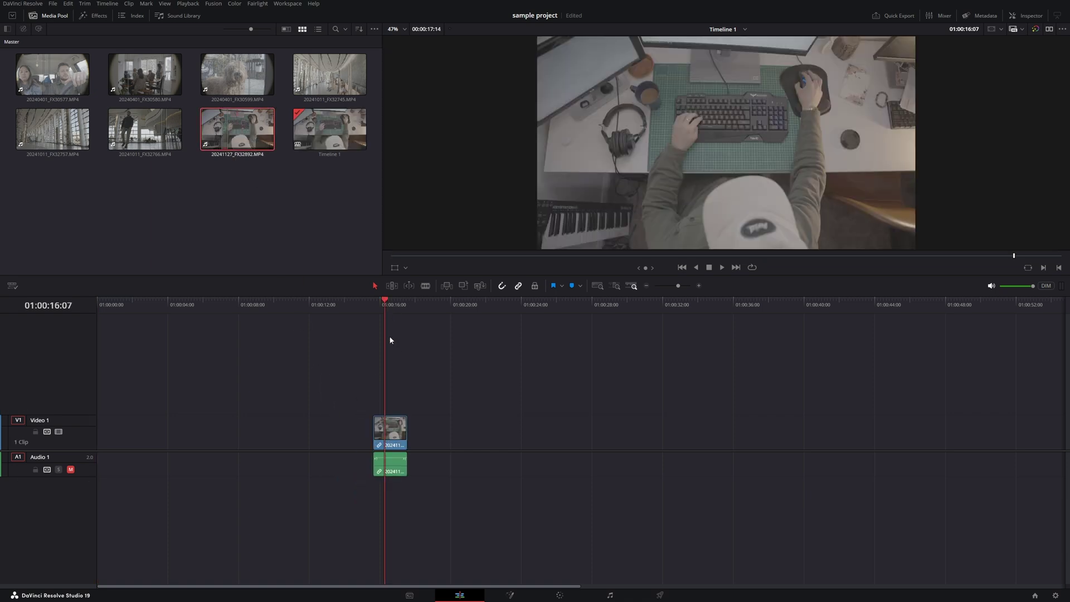
click(389, 437)
scroll(398, 449, up, 3)
scroll(523, 450, up, 1)
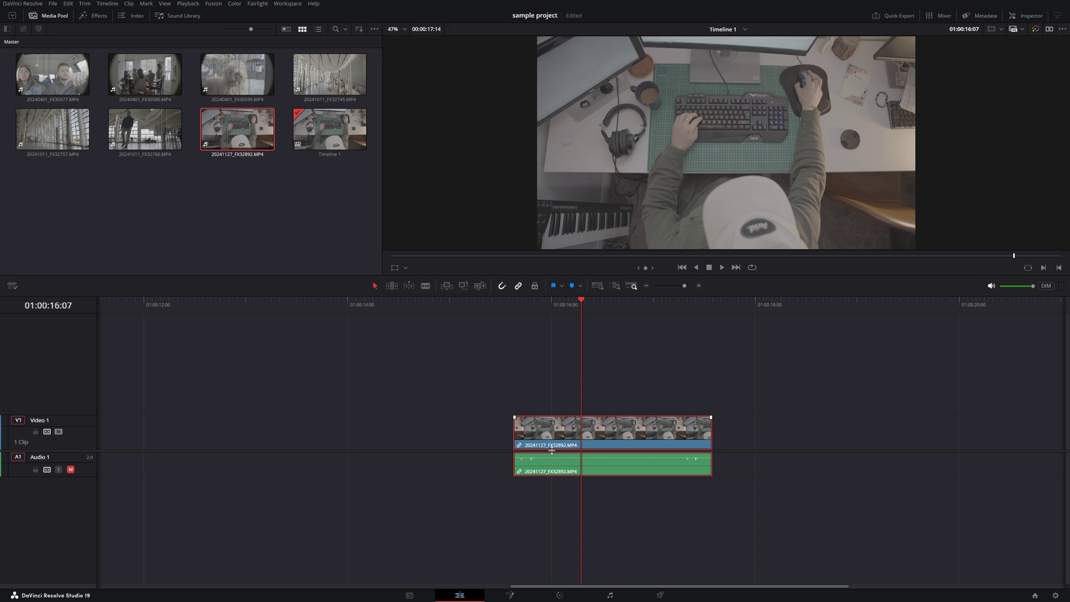
Duplicate the desk clip to about 18 seconds and add 20241011_FX32766.MP4 ahead of the original on Video 1
drag(533, 431, 781, 441)
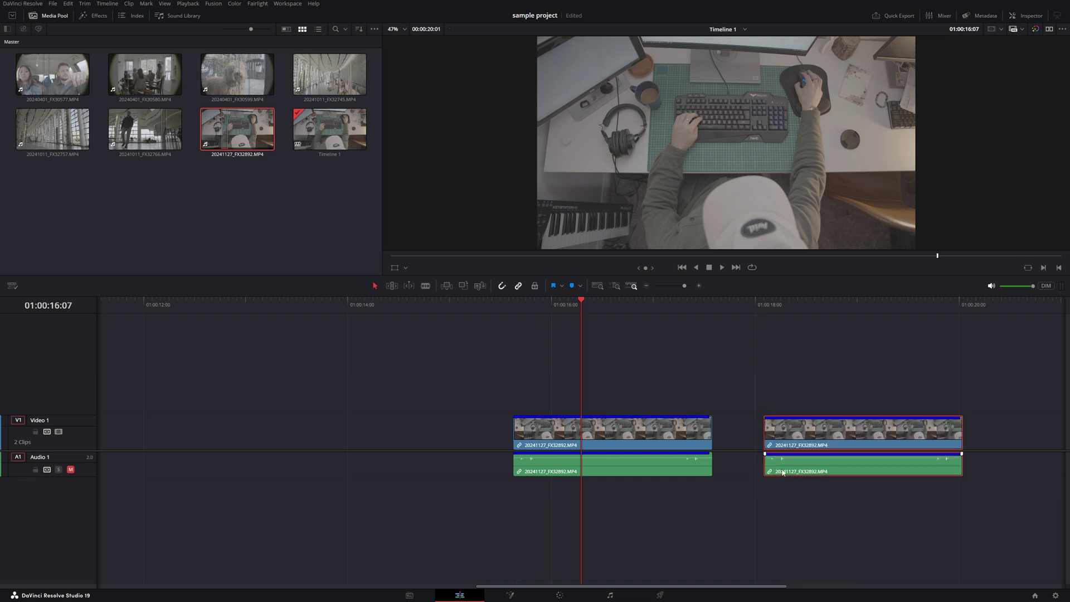
click(614, 417)
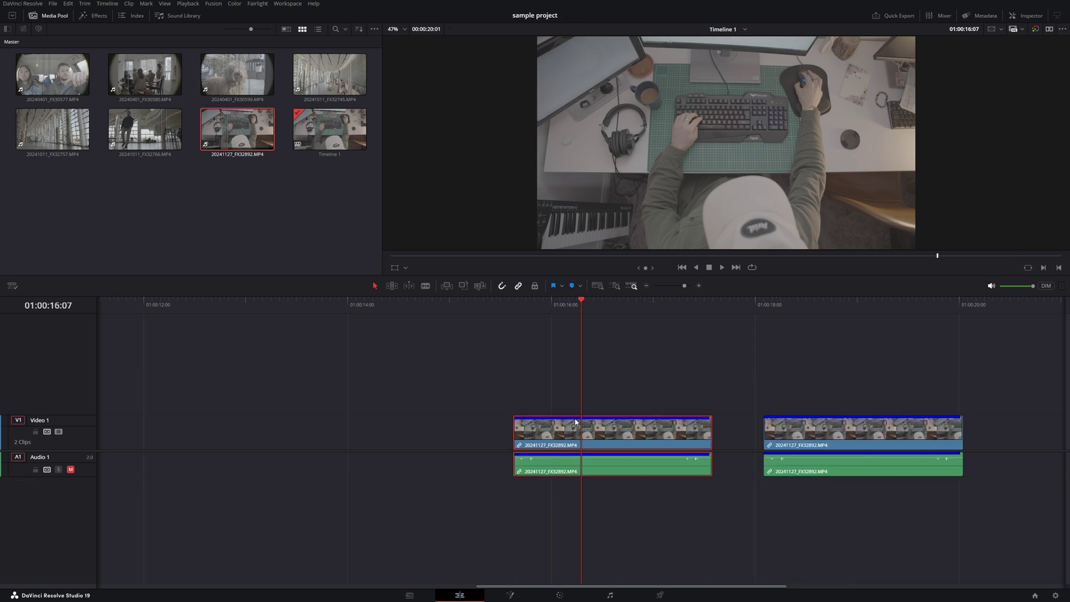
drag(145, 129, 223, 440)
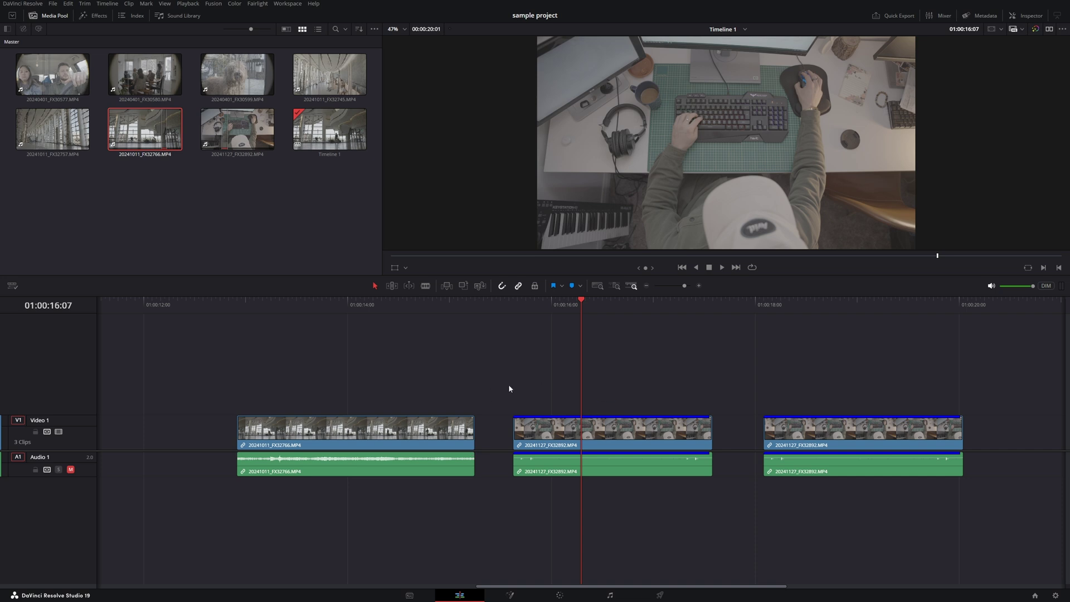
Delete 20241011_FX32766.MP4 and the duplicated desk clip from the timeline
drag(414, 369, 338, 487)
key(Delete)
drag(777, 392, 829, 481)
key(Delete)
Save the project and apply the gallery still's grade to the desk clip on the Color page
click(613, 429)
key(ctrl+s)
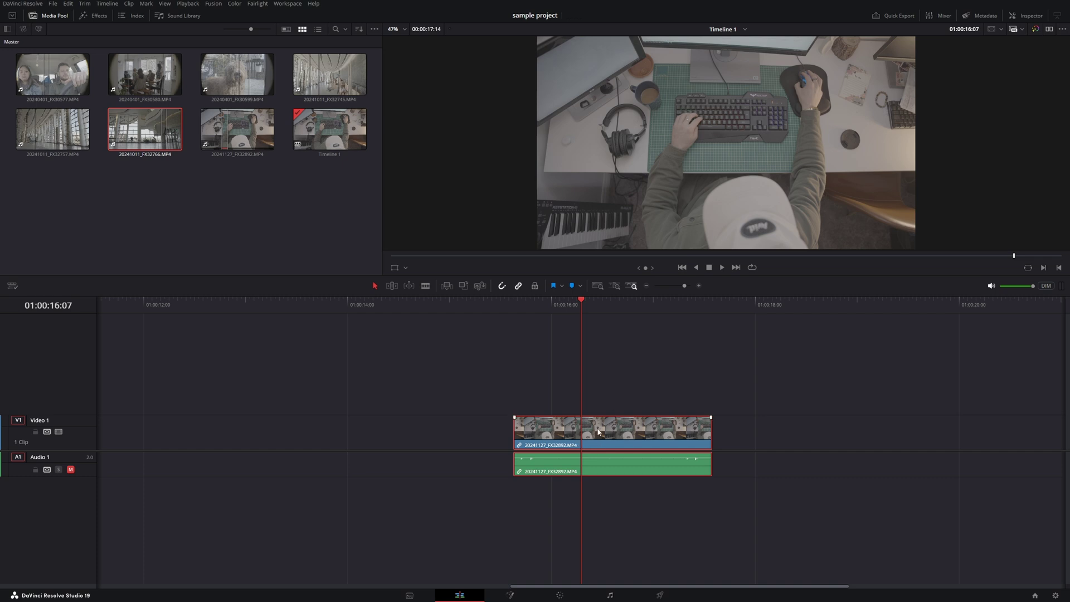
click(559, 595)
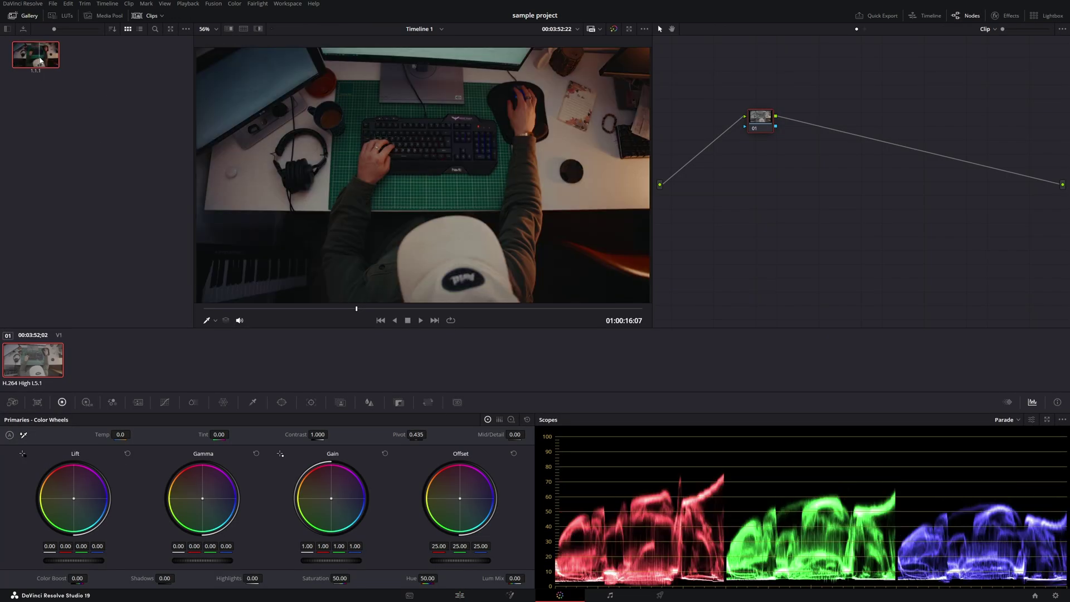
middle_click(54, 70)
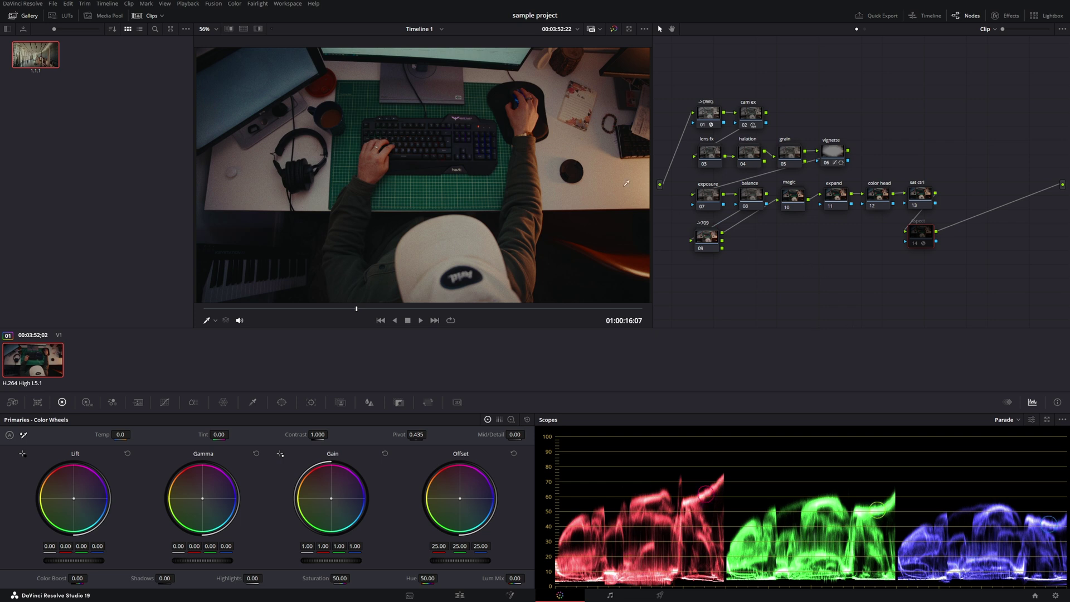
In the exposure node, lower the contrast to 0.890 and the Gain to 0.94
click(703, 196)
drag(312, 436, 293, 436)
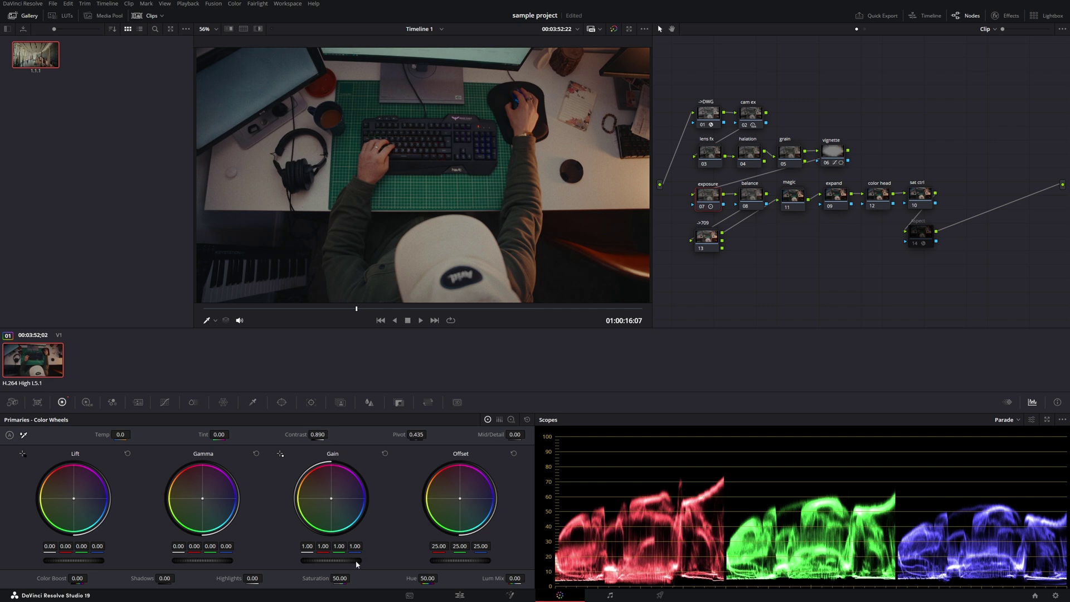
scroll(348, 562, down, 6)
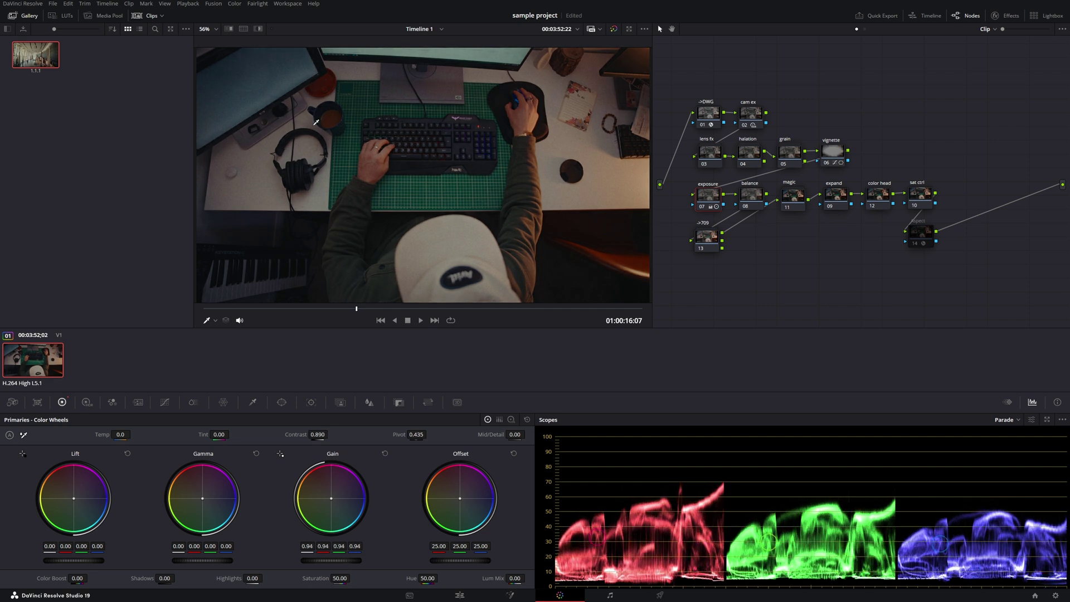
Move the graded desk clip to the timeline start and add another 20241127_FX32892.MP4 to Video 1 at about 6 seconds
click(469, 598)
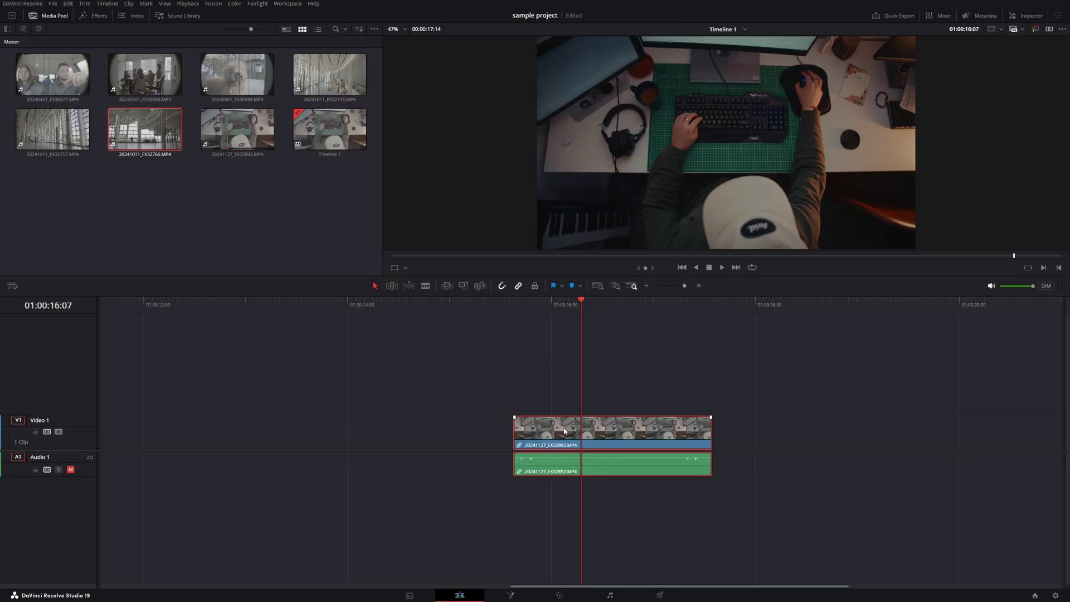
drag(574, 438, 178, 428)
key(Home)
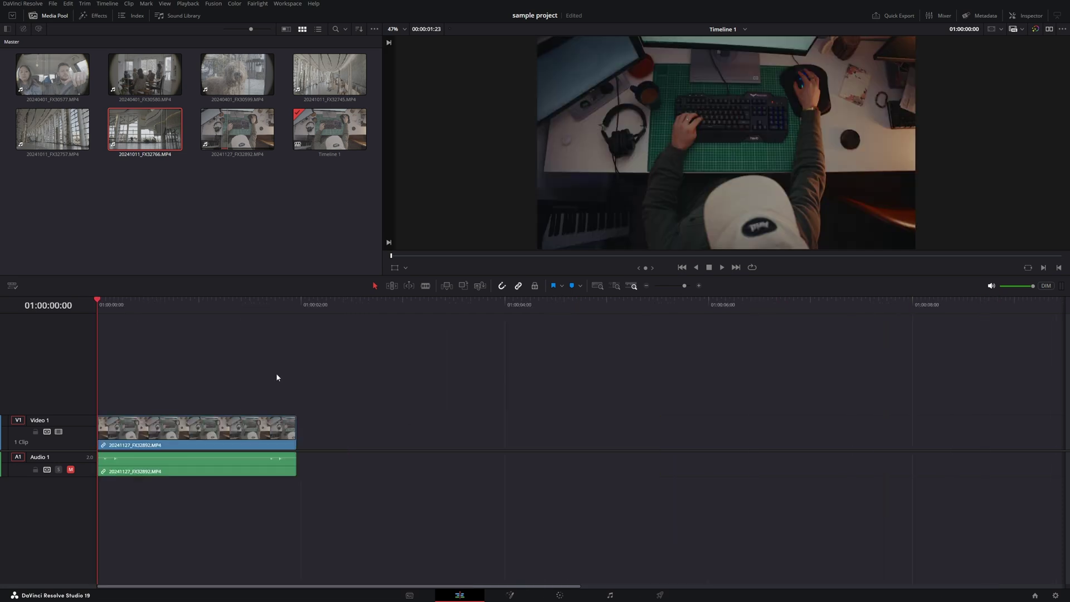
drag(245, 138, 699, 447)
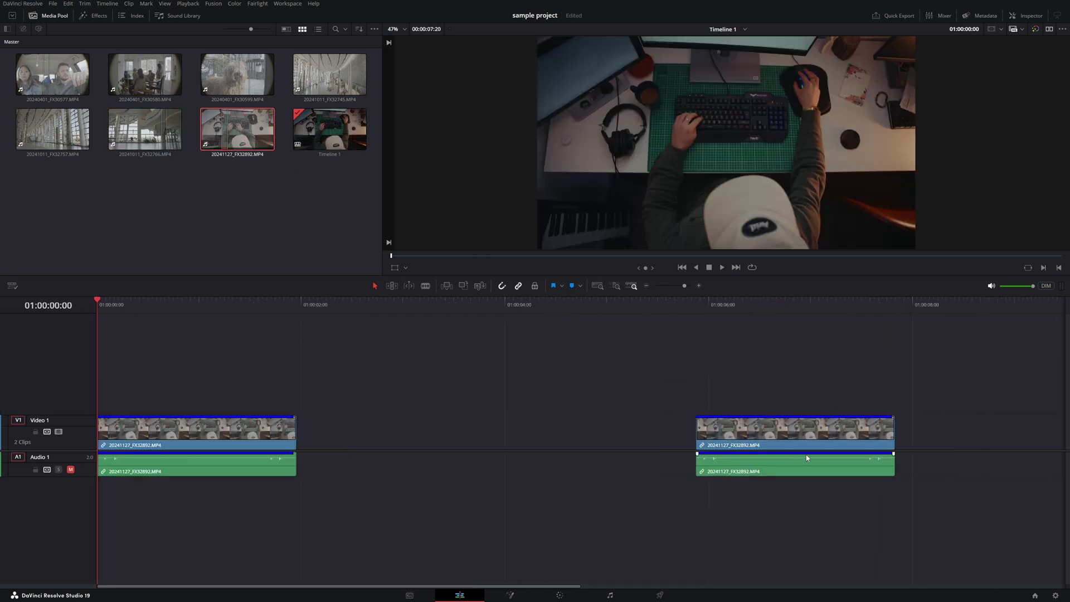
Compare the grade on both desk clips by viewing frames from each in the timeline
drag(740, 309, 829, 311)
click(212, 310)
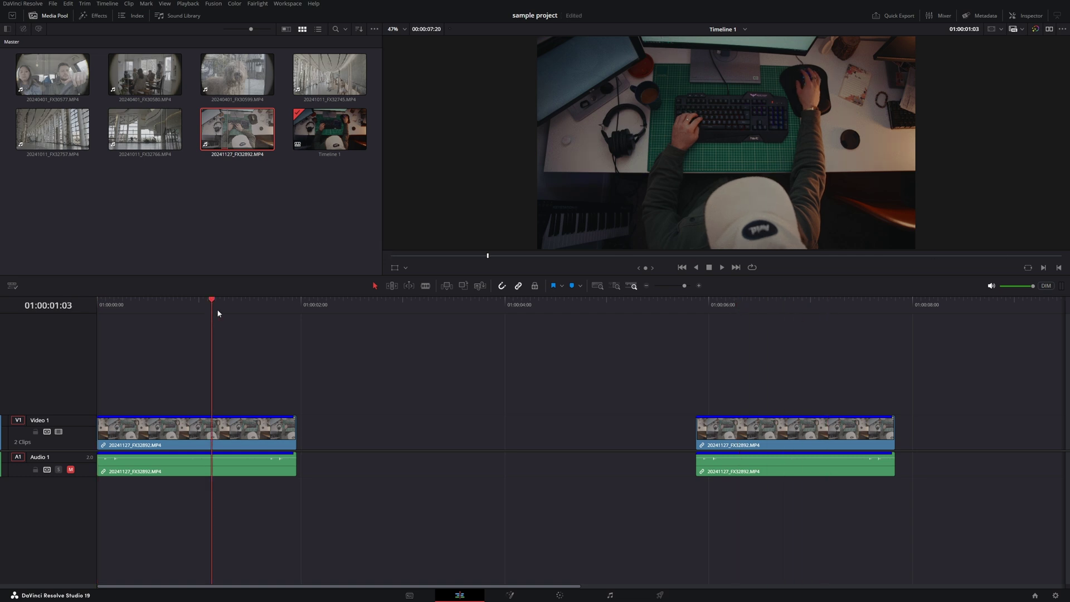
click(803, 311)
On the second desk clip's color head node, tint the Offset toward blue, to 24.06, 23.65 and 39.44
click(557, 595)
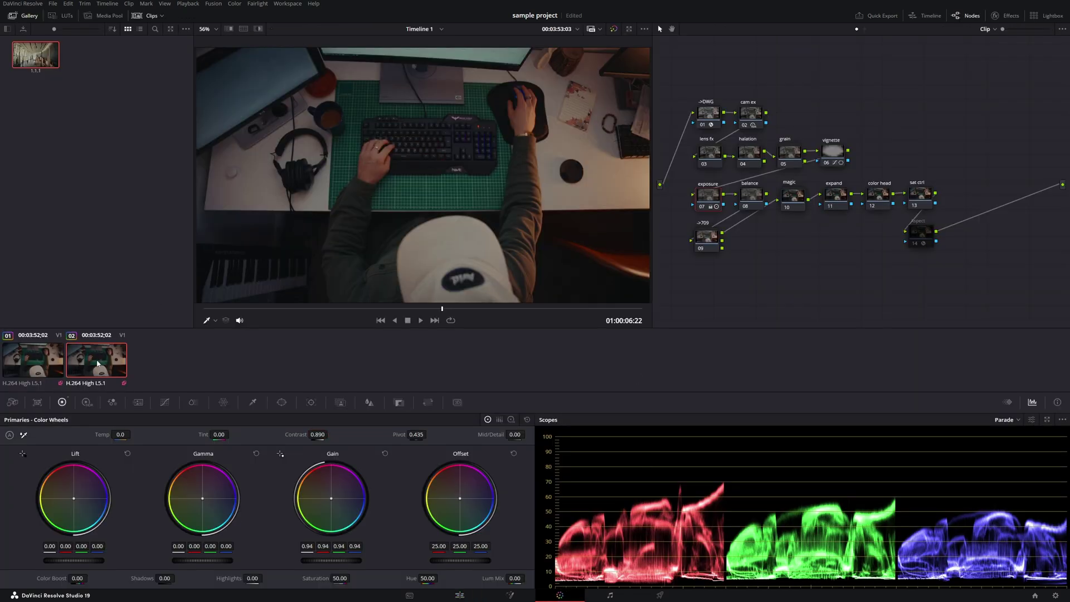
click(832, 200)
click(877, 194)
drag(477, 496, 468, 493)
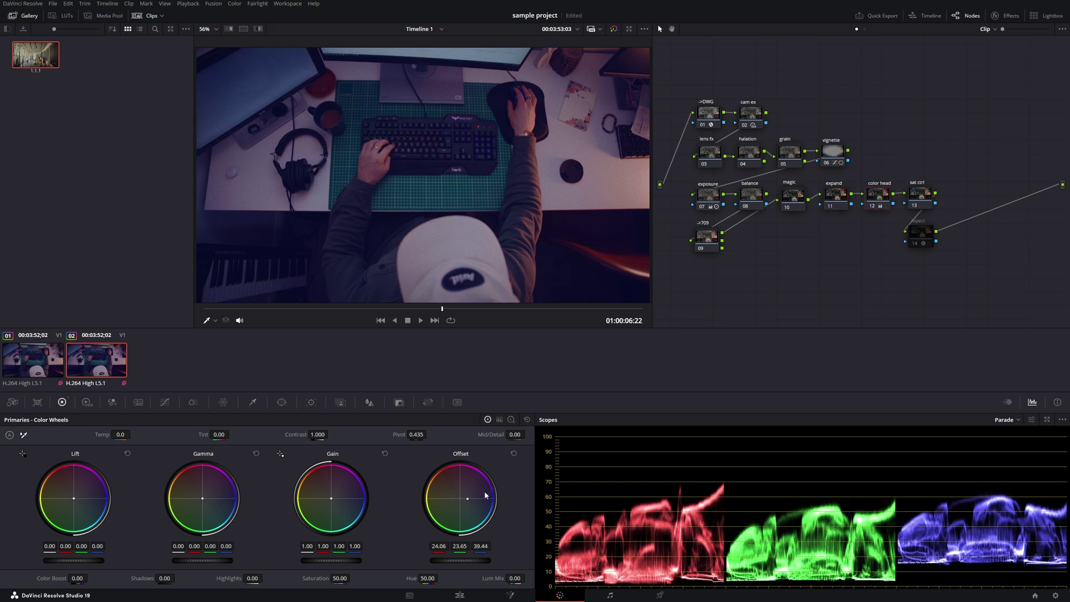
Check the tint on both desk clips and push the second clip's Offset further toward blue, to 26.72, 17.72 and 88.93
click(44, 367)
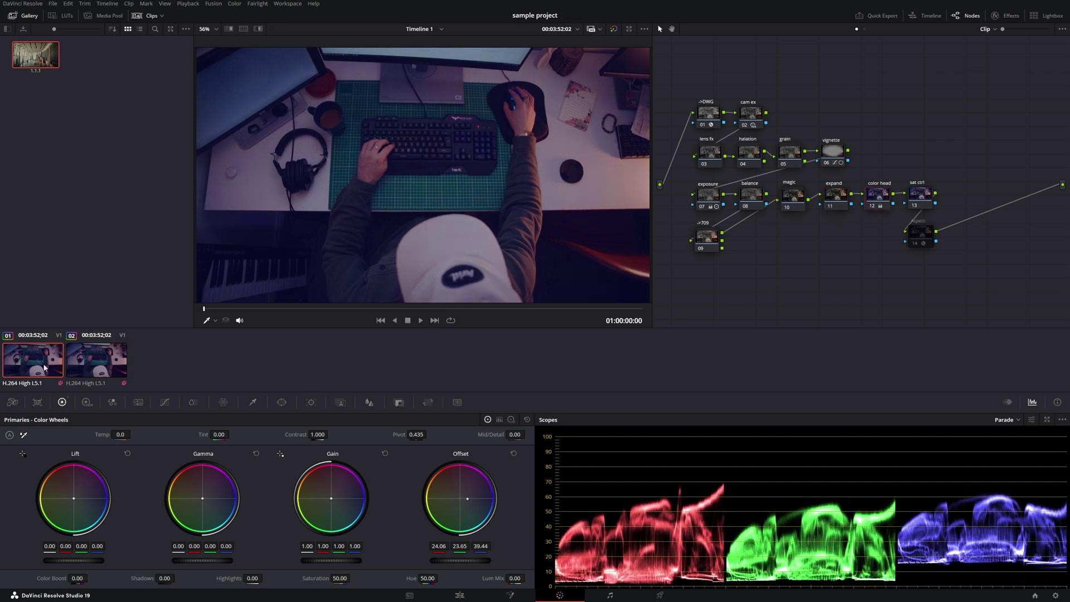
click(97, 362)
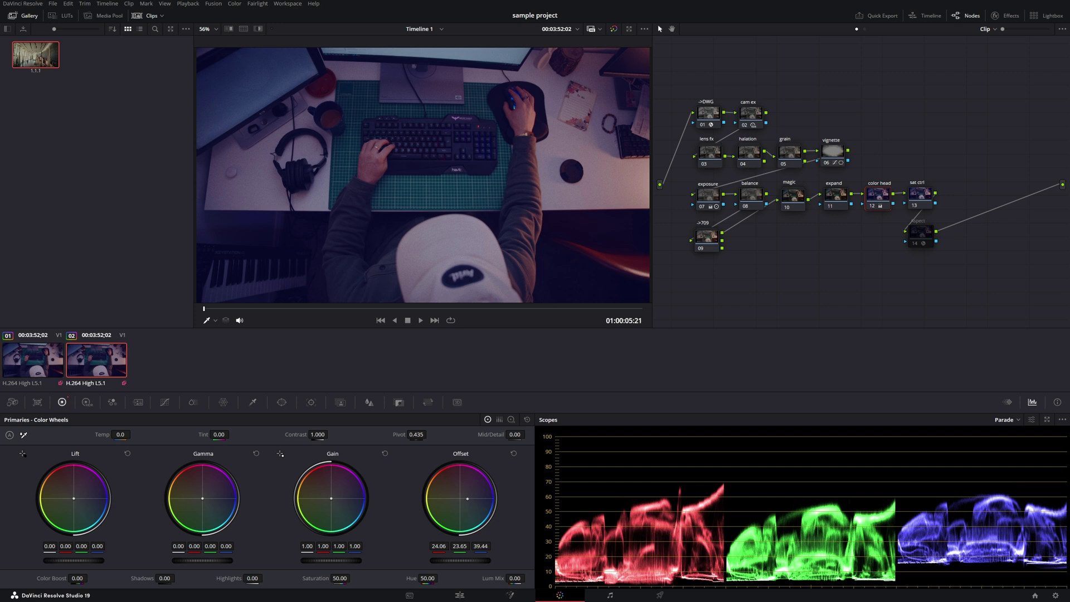
drag(467, 498, 494, 500)
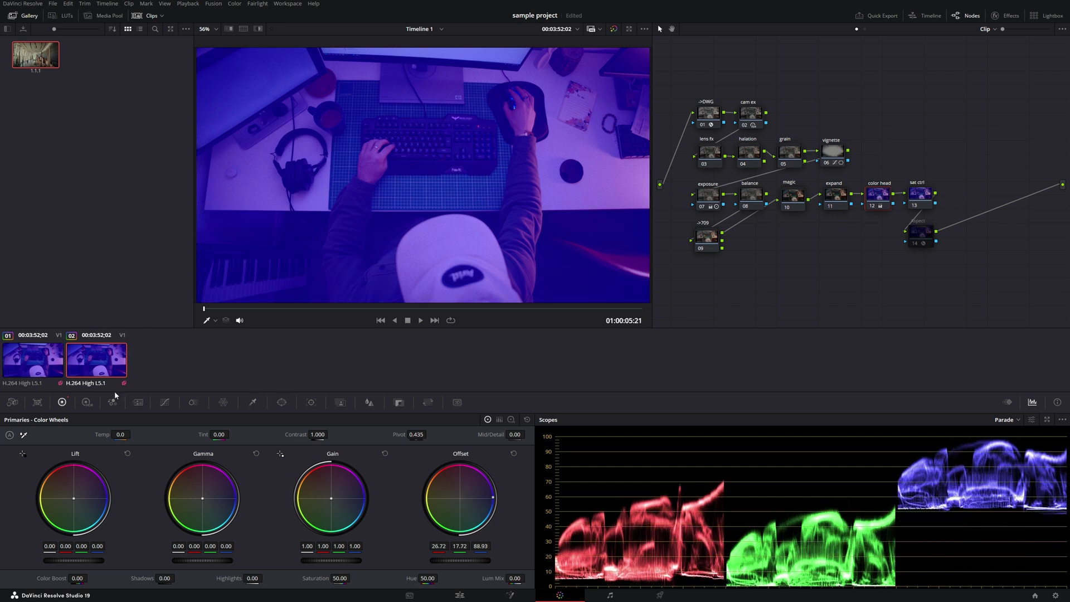
Reset the color head node's Offset and select the first desk clip to check its grade
click(512, 453)
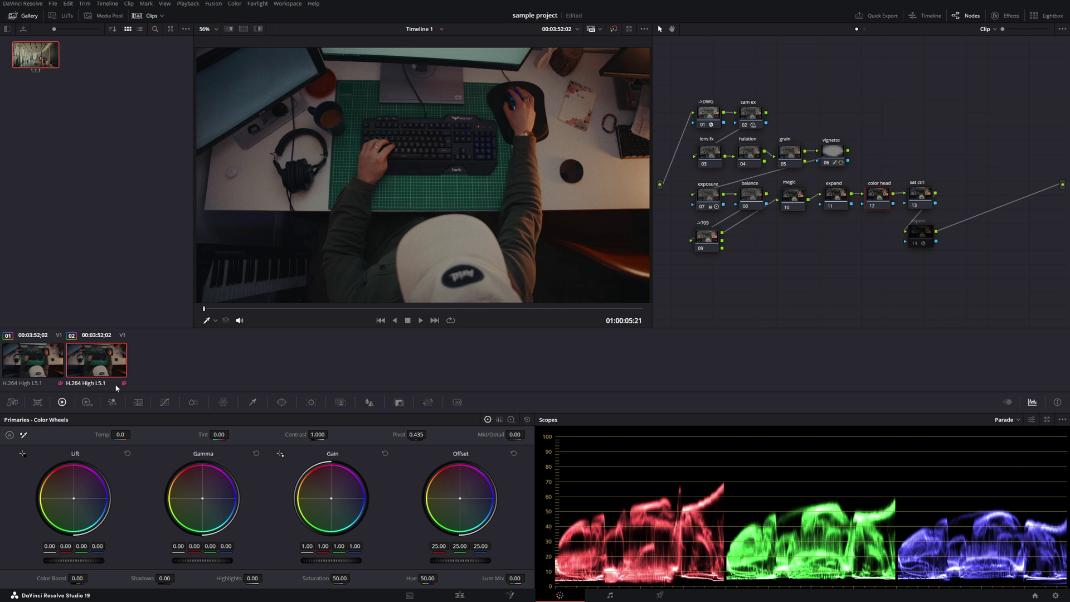
click(35, 367)
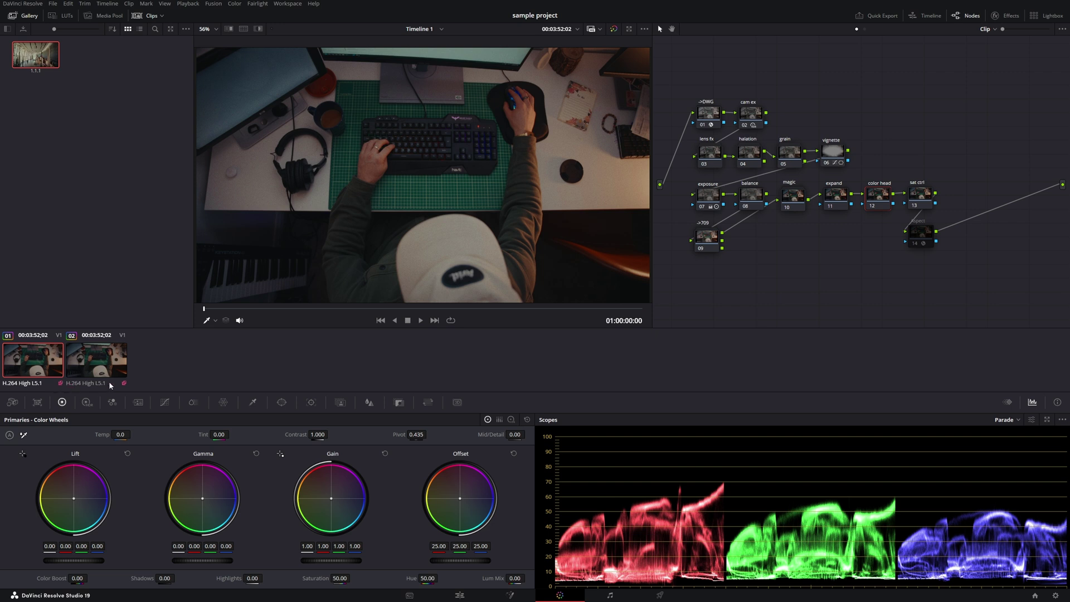
On the Edit page, add 20240401_FX30599.MP4 between the two desk clips and 20240401_FX30577.MP4 after the second one
click(455, 595)
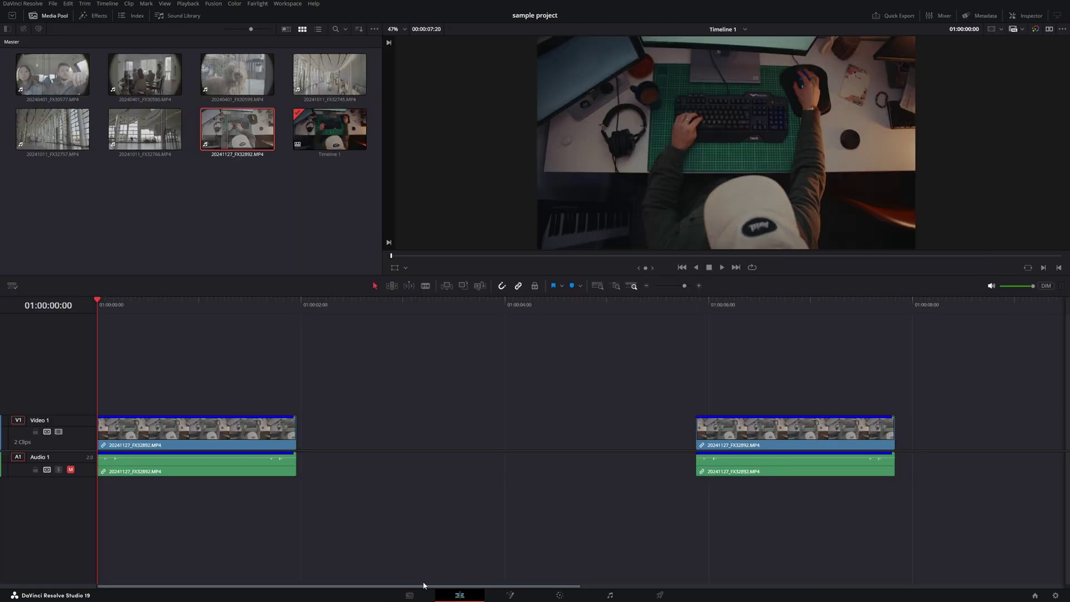
drag(226, 84, 308, 449)
drag(53, 74, 967, 437)
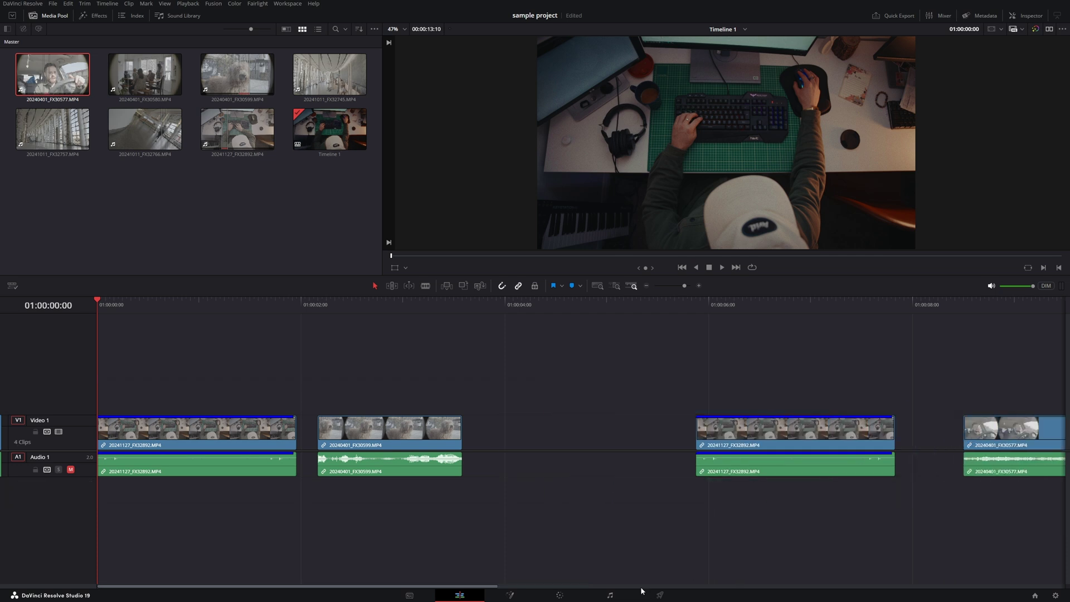
On the Color page, apply the saved gallery still's grade to the ungraded car clip and the dog clip
click(560, 595)
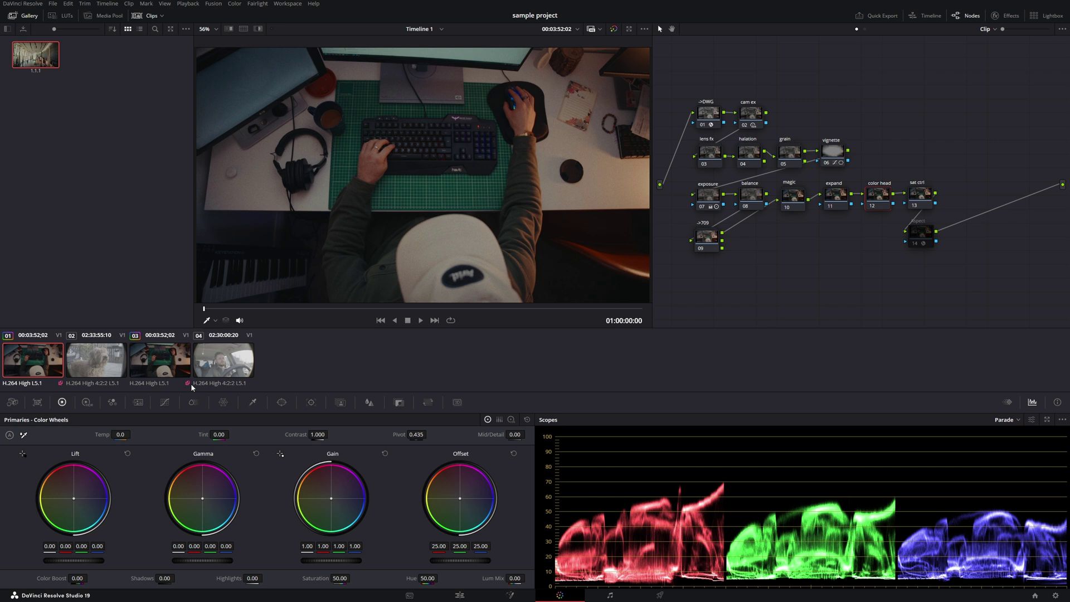
click(106, 367)
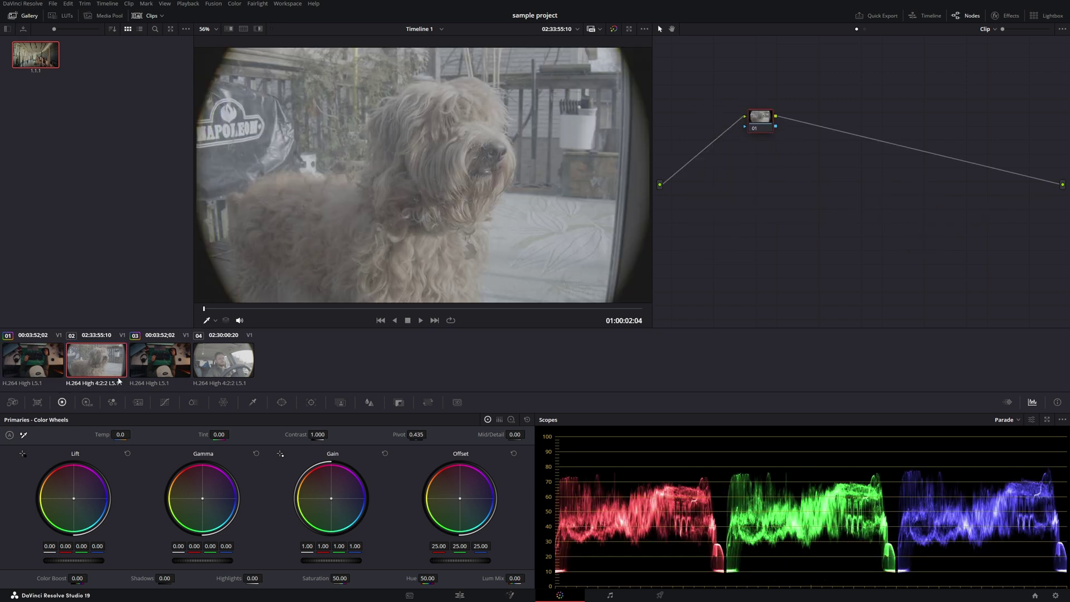
click(233, 363)
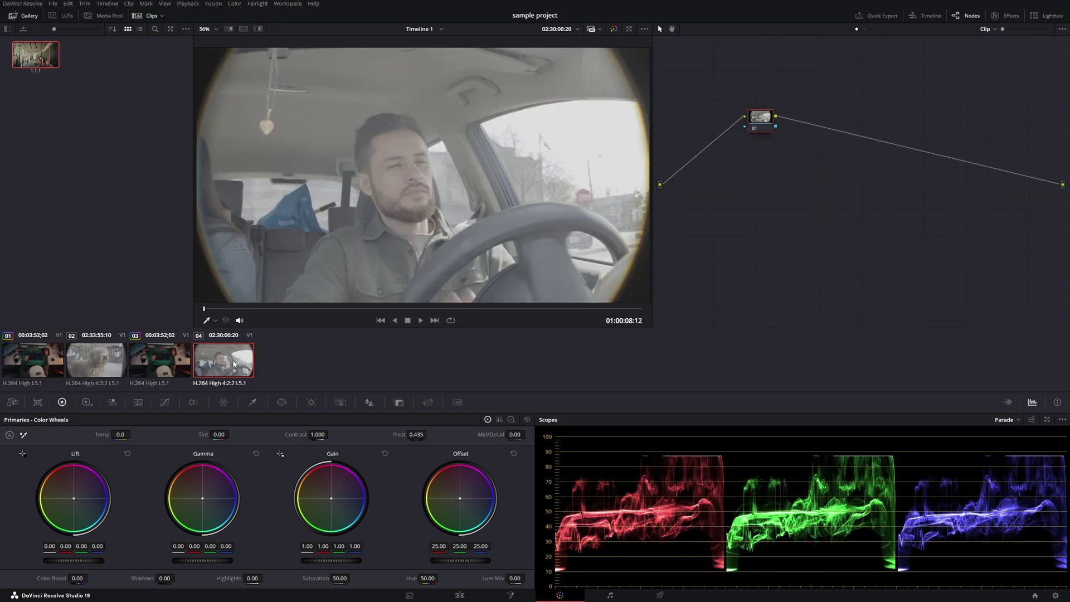
click(310, 308)
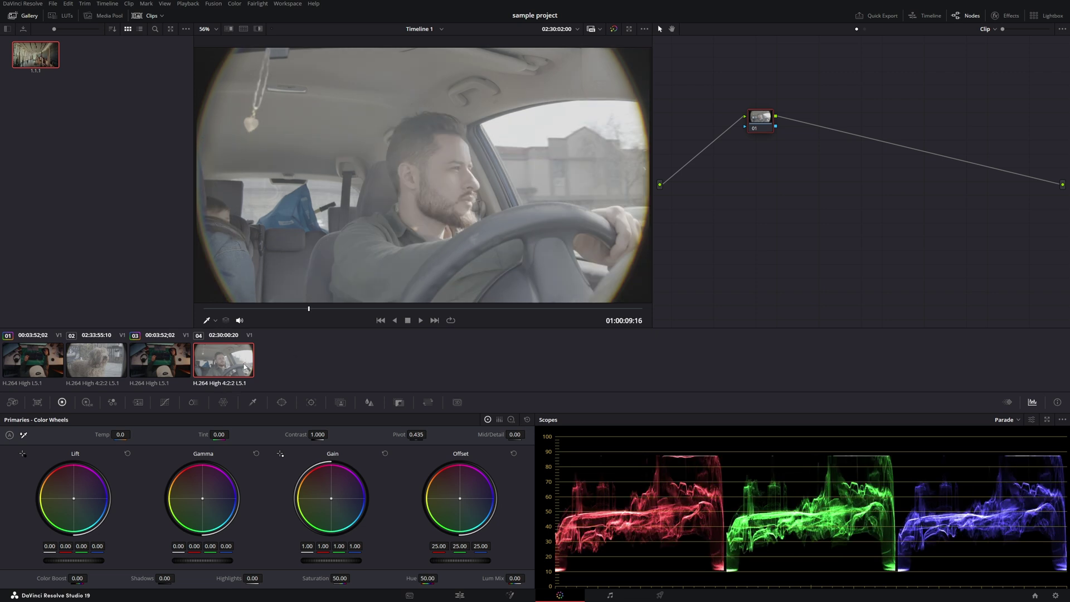
middle_click(36, 55)
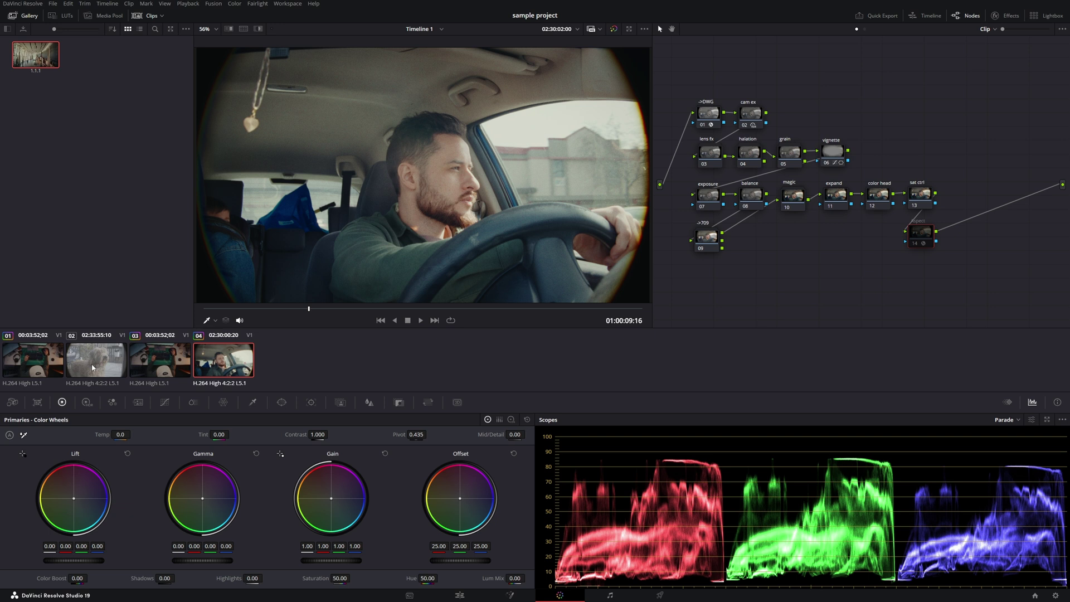
click(93, 367)
middle_click(35, 55)
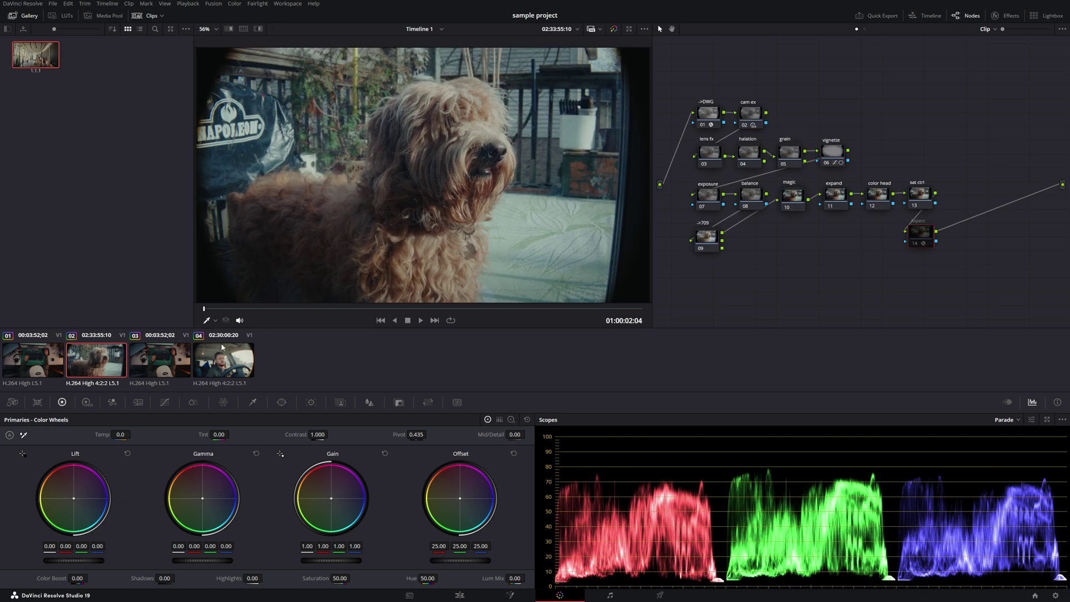
Duplicate the graded dog clip 20240401_FX30599.MP4 into the timeline gap before the second desk clip and return to the Color page
click(460, 595)
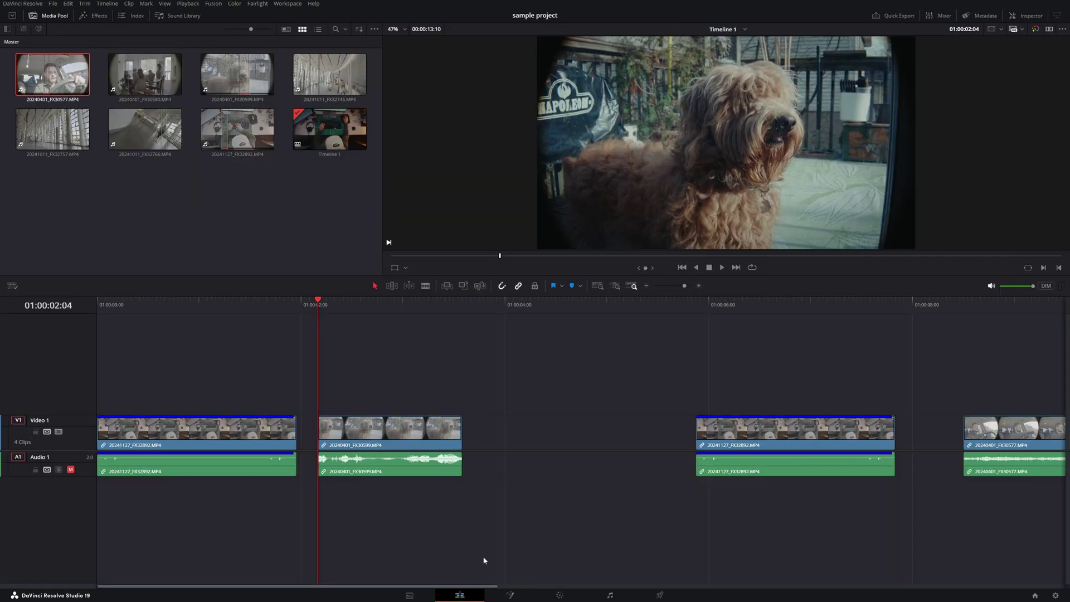
alt+drag(391, 438, 578, 443)
click(560, 595)
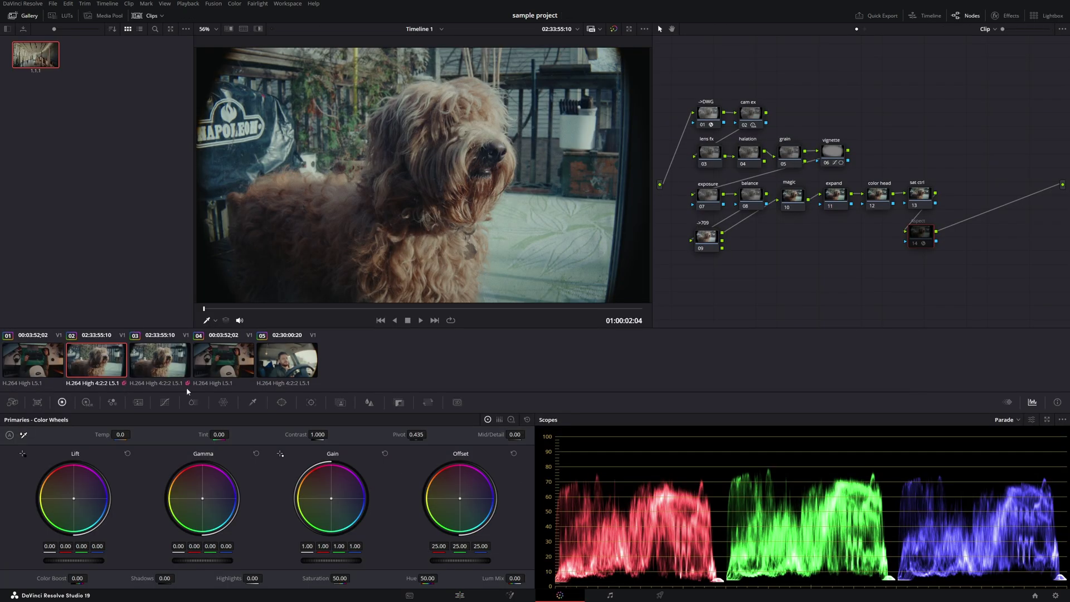
Check which timeline clips are linked and copy the duplicated dog clip's remote Version 1 to a local version
click(21, 366)
click(283, 361)
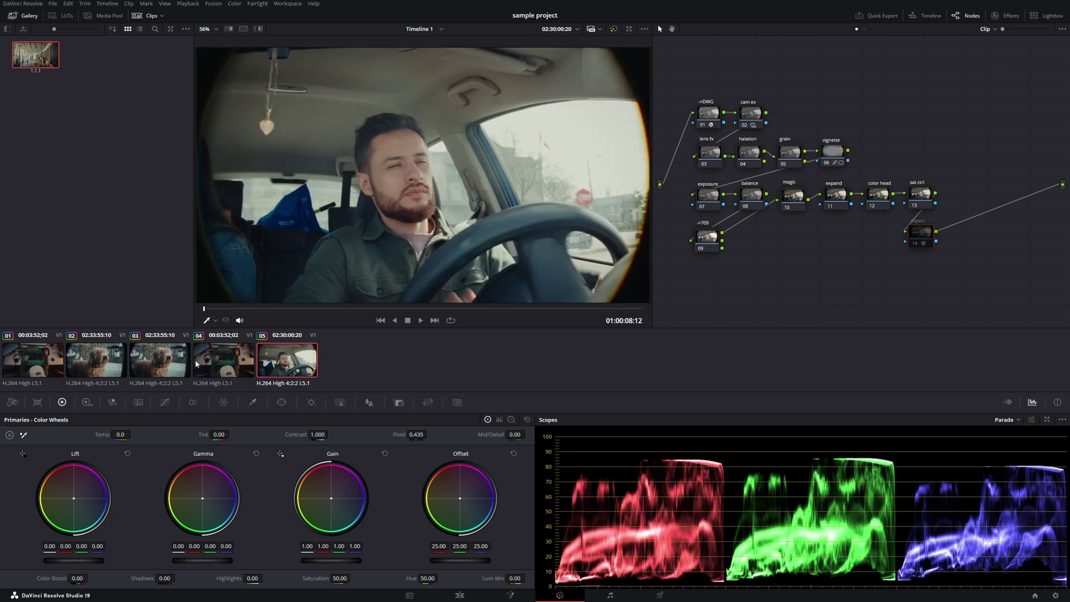
click(93, 357)
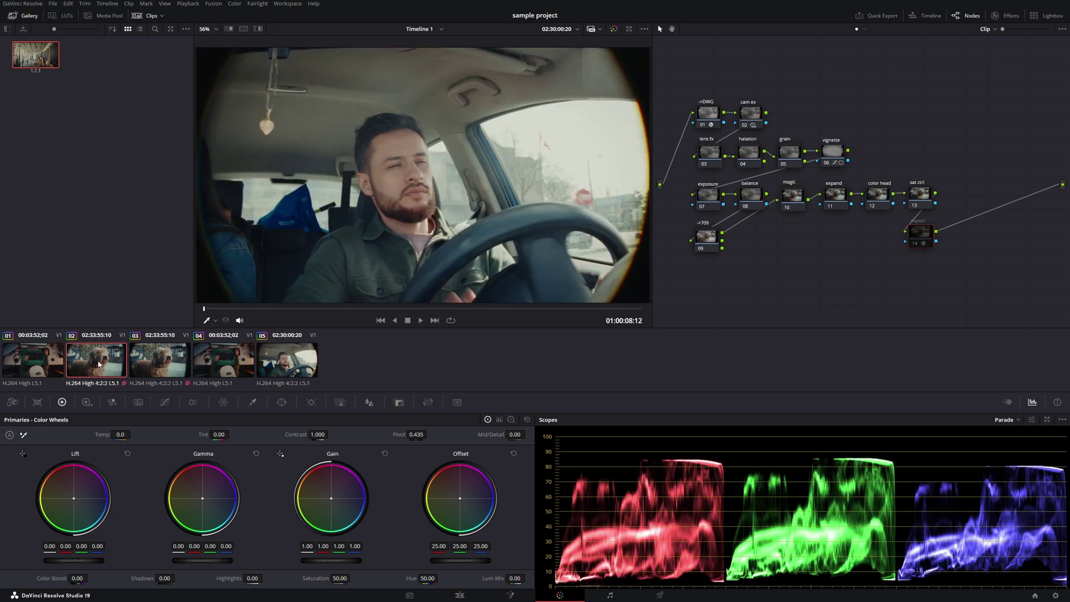
click(159, 366)
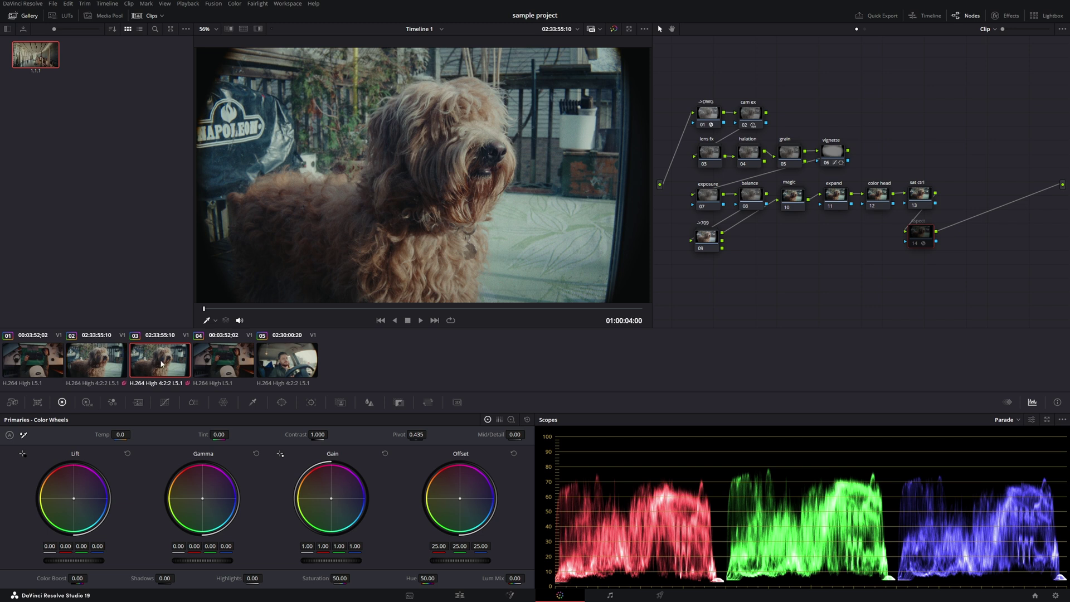
right_click(162, 363)
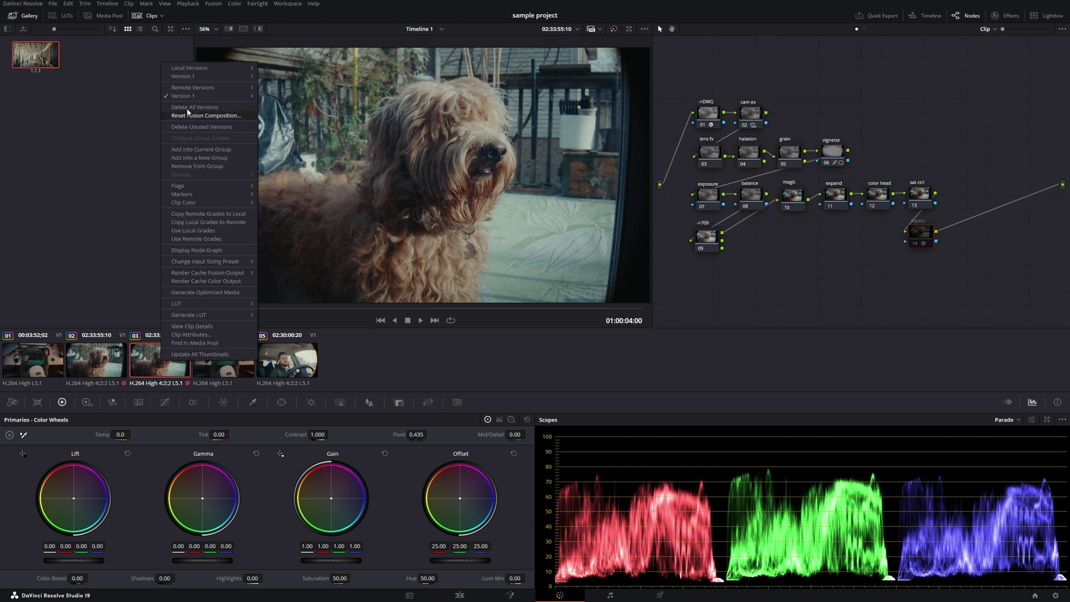
mouse_move(188, 92)
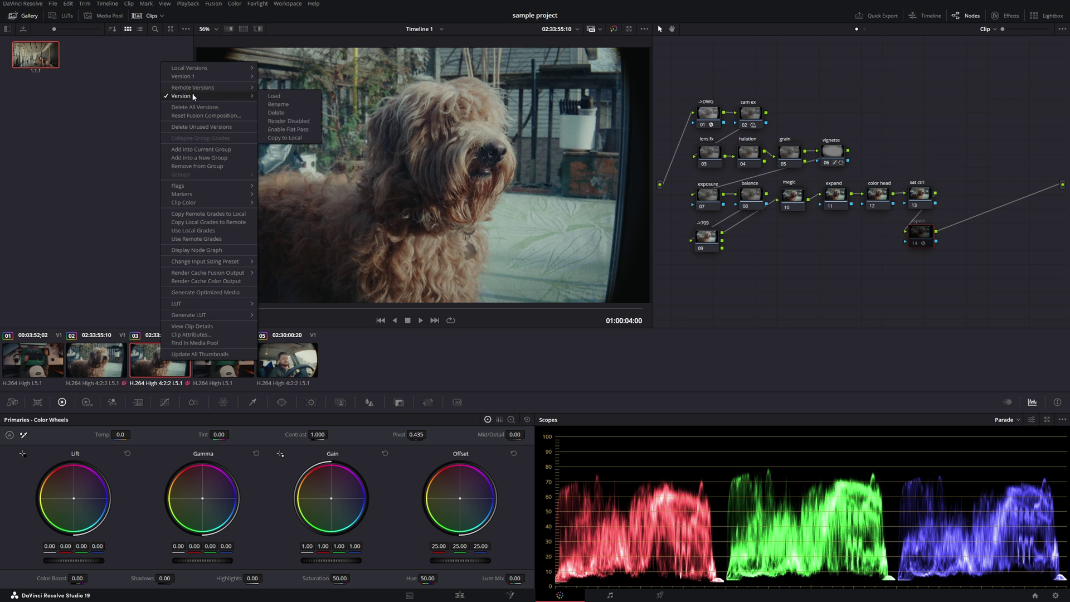
mouse_move(191, 68)
click(283, 138)
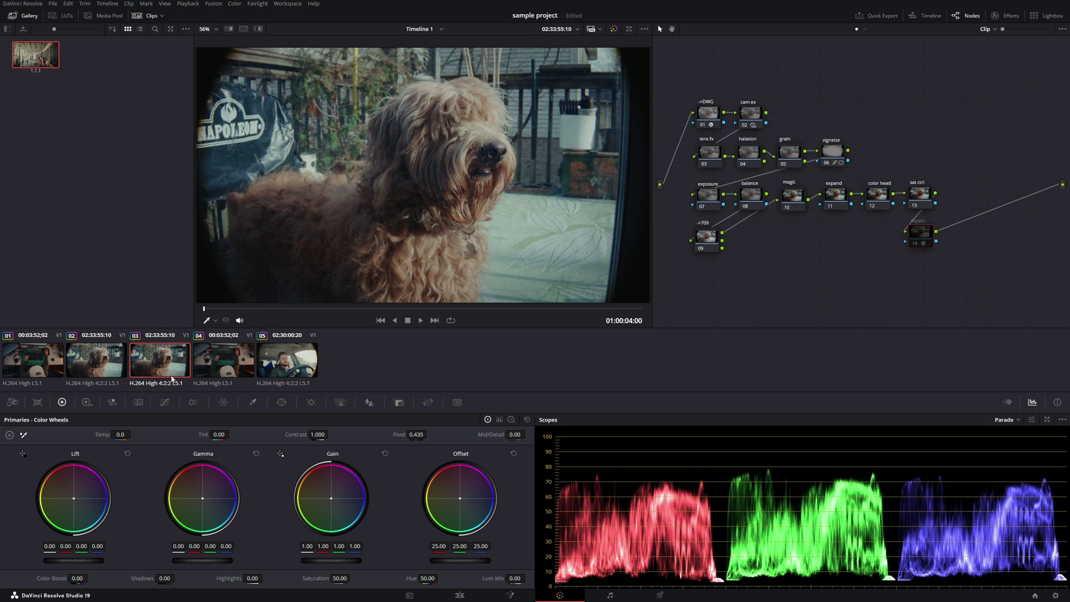
Compare the local and remote version settings of the original dog clip and its duplicate
click(112, 366)
right_click(112, 365)
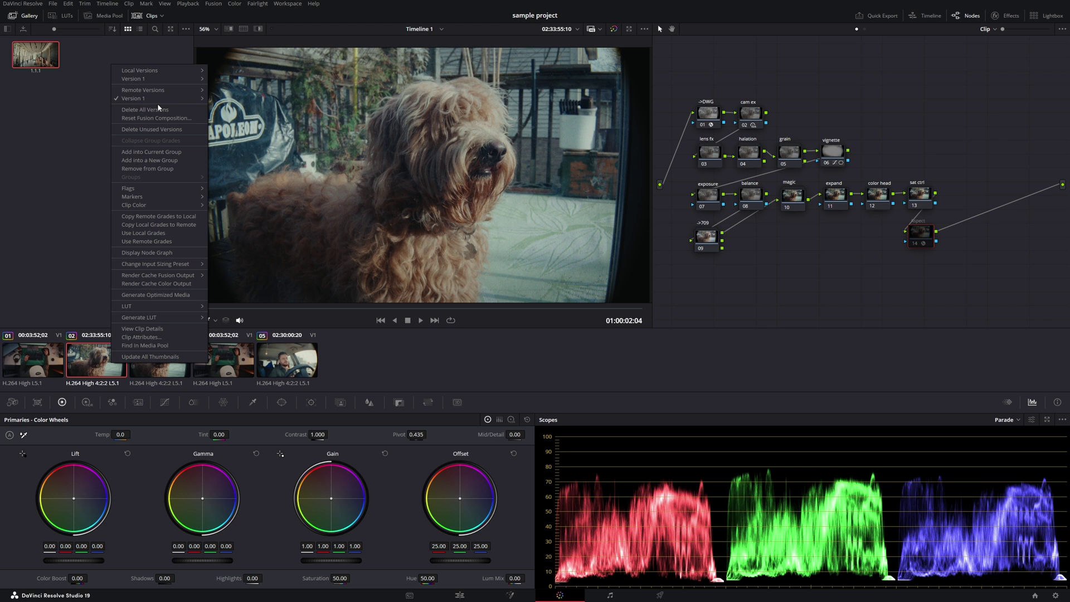
mouse_move(156, 98)
click(153, 362)
click(153, 362)
right_click(152, 362)
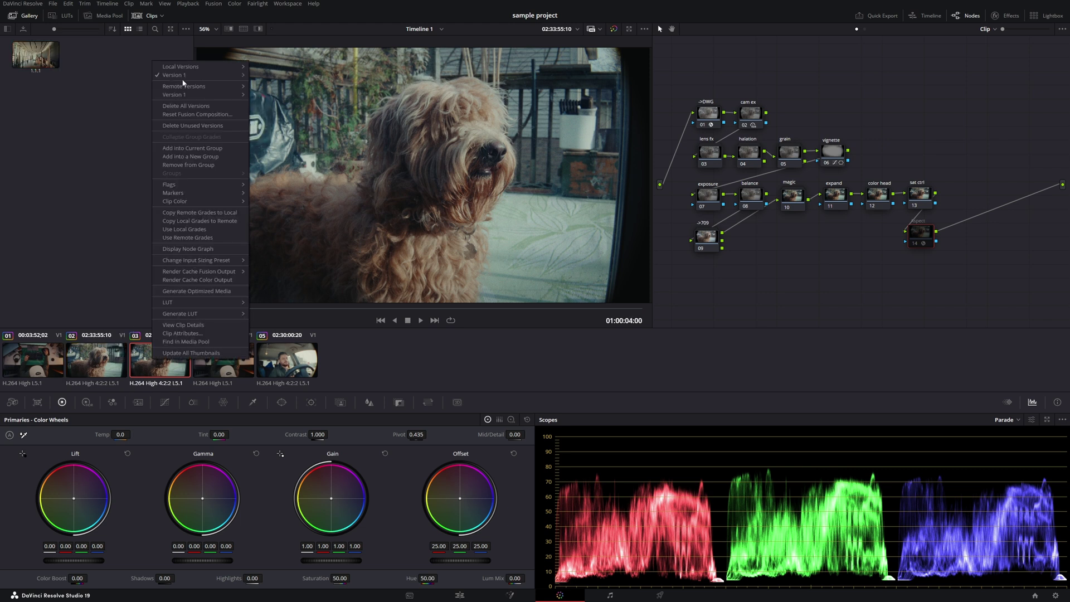
mouse_move(183, 76)
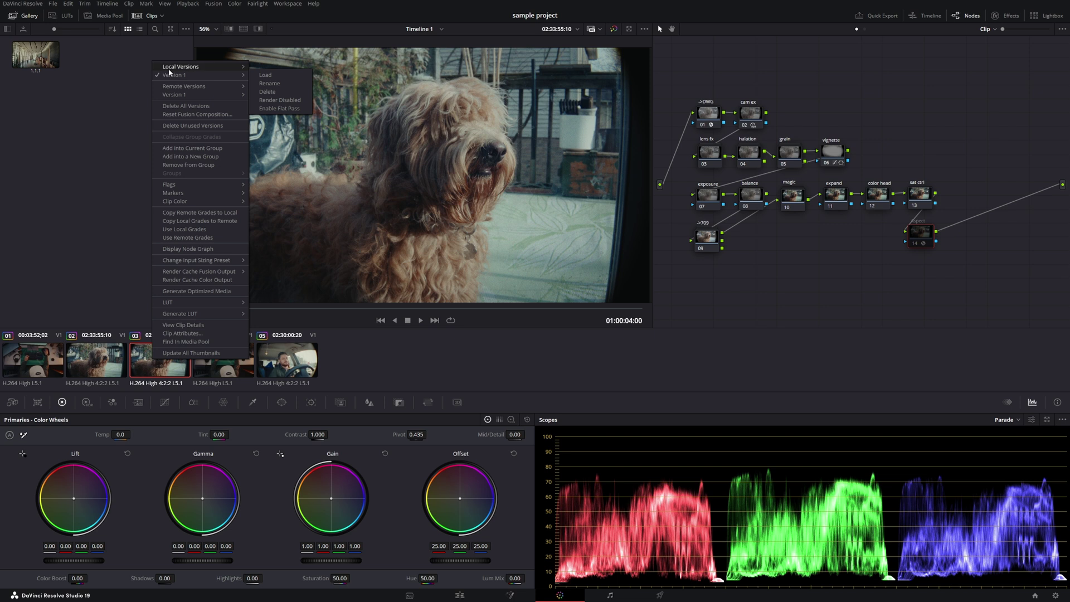
click(183, 386)
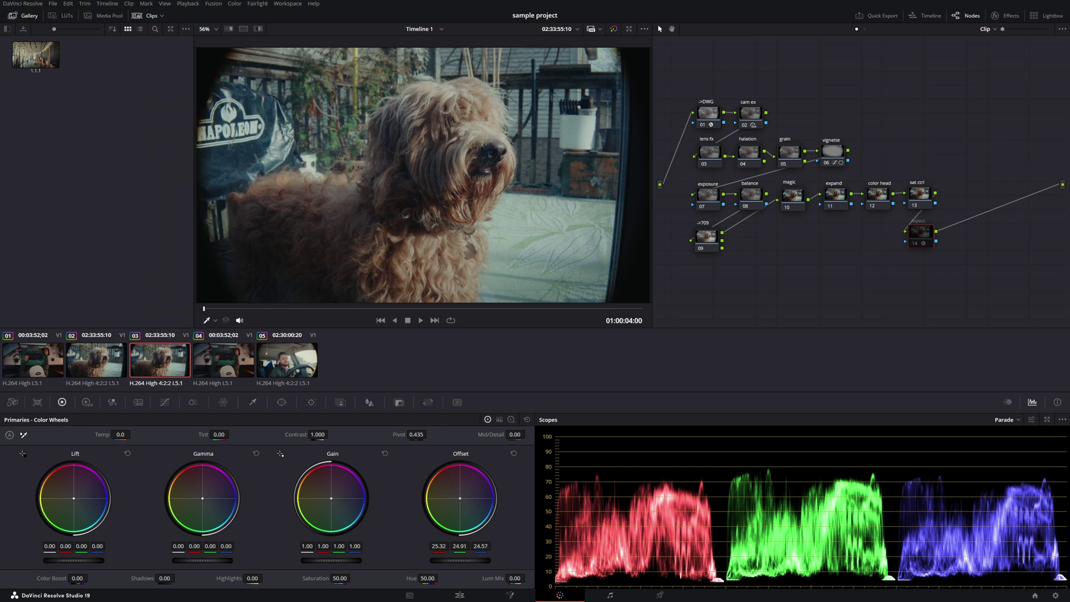
On the duplicated dog clip's color head node, warm the Offset to 31.49, 23.69 and 16.92
drag(452, 494, 451, 492)
key(shift+semicolon)
key(shift+semicolon)
drag(459, 503, 456, 499)
Tint the original dog clip's Offset toward blue, to 23.73, 24.35 and 33.85, and check the duplicate's grade
click(117, 365)
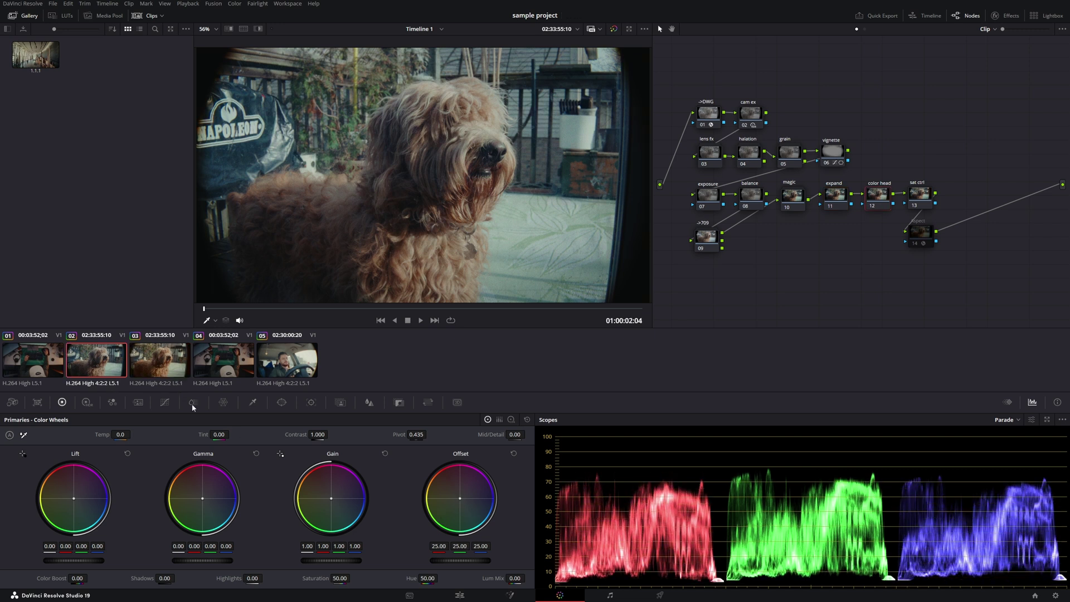
drag(464, 508, 469, 509)
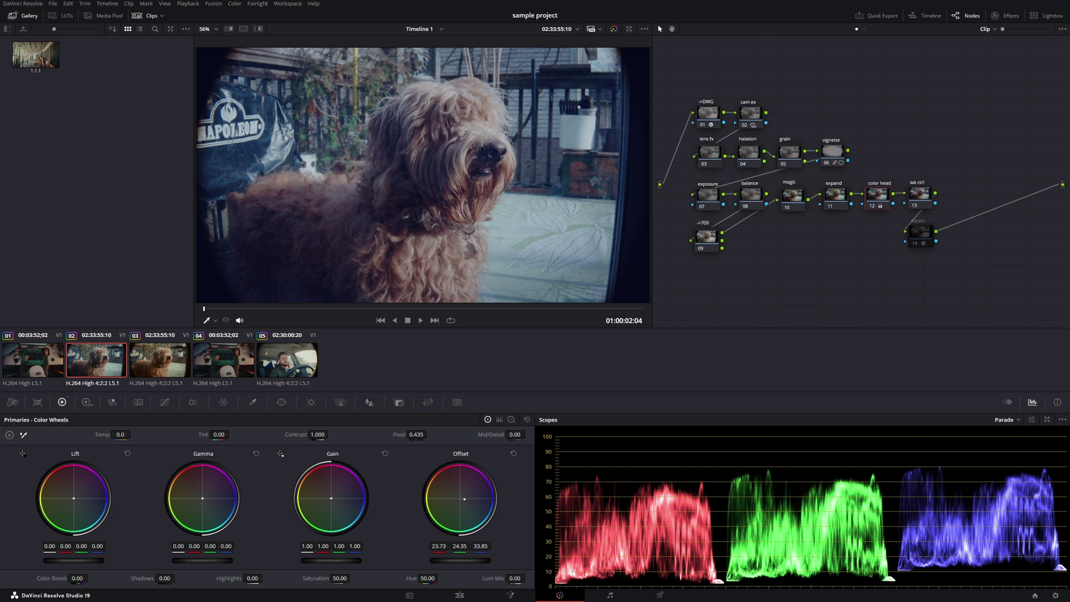
click(165, 355)
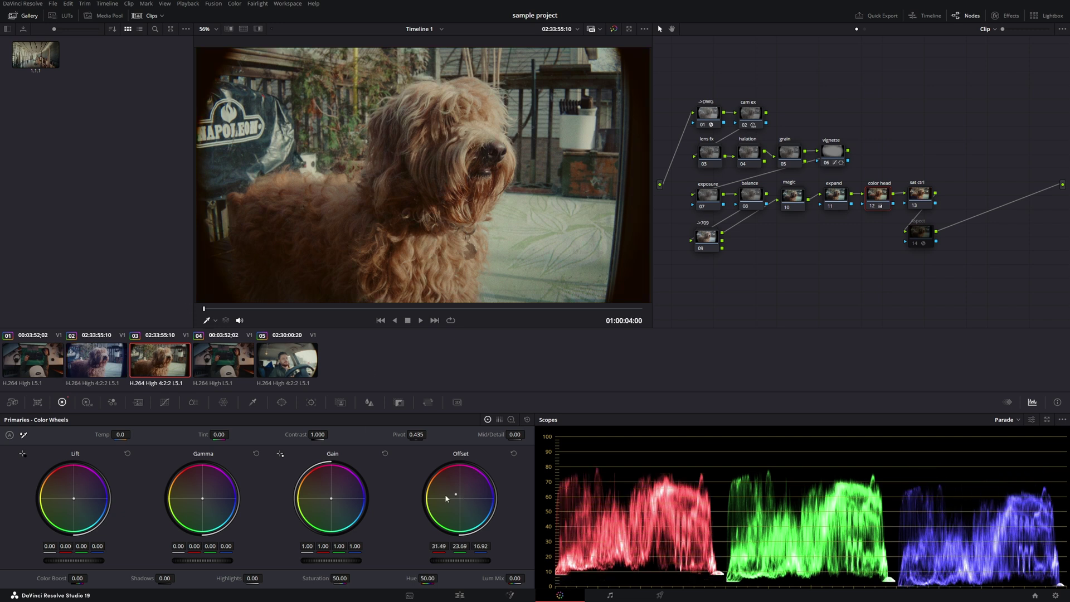
On the Edit page, move the second desk clip up to Video 2 and duplicate the original dog clip into the freed space
click(460, 595)
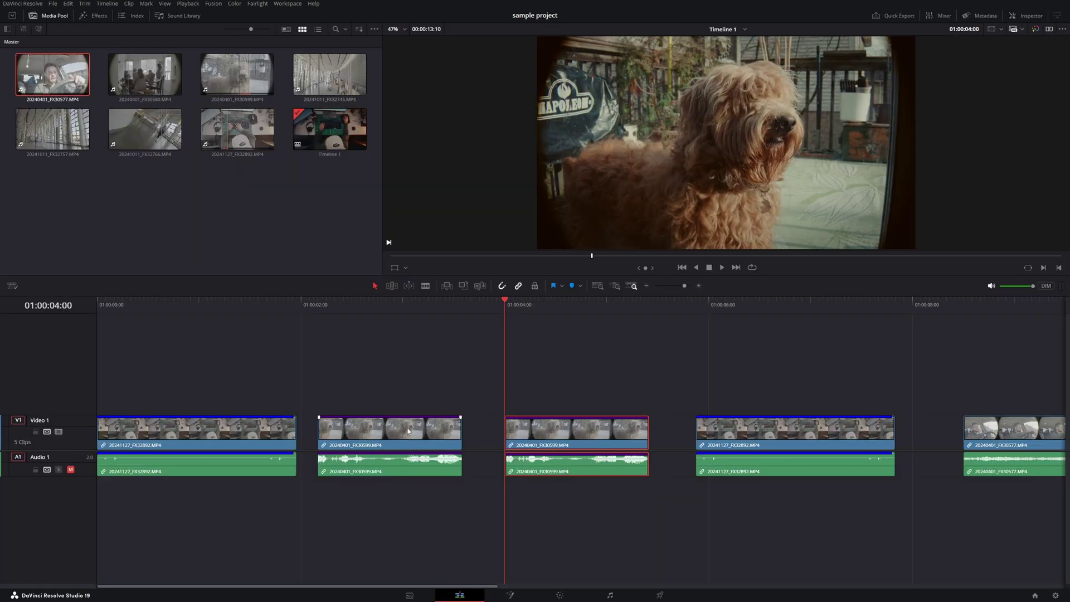
drag(705, 432, 853, 397)
drag(380, 437, 742, 437)
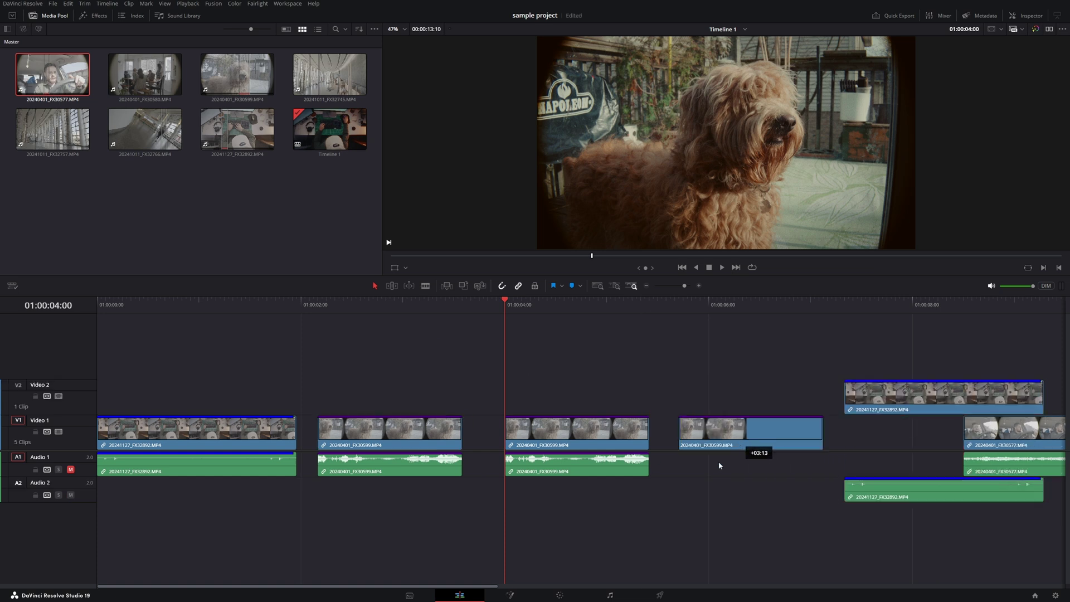
On the Color page, compare the links and grades of the three dog clips
click(549, 592)
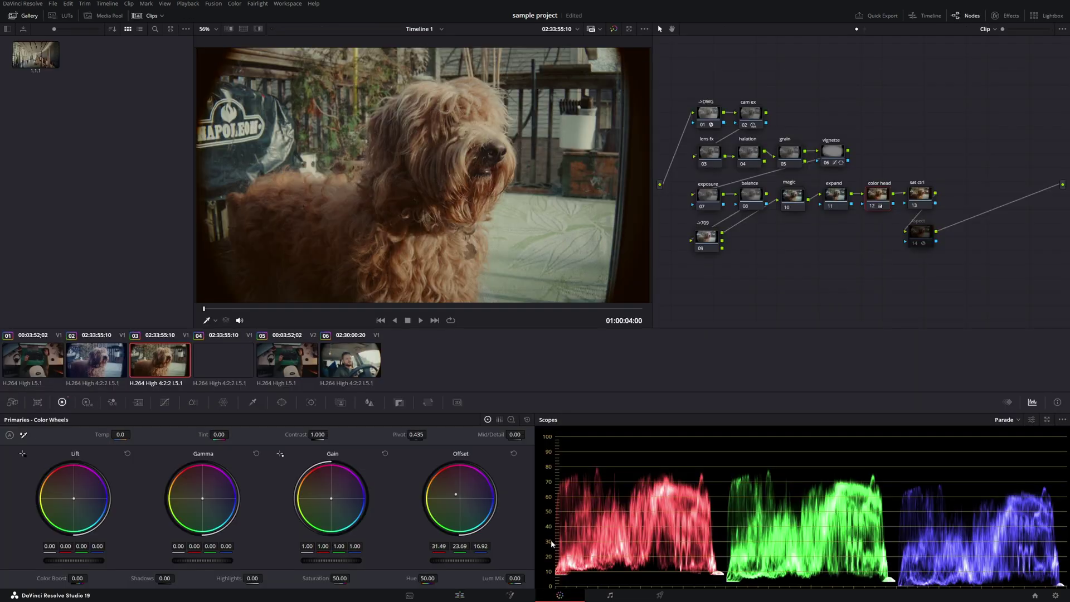
click(100, 370)
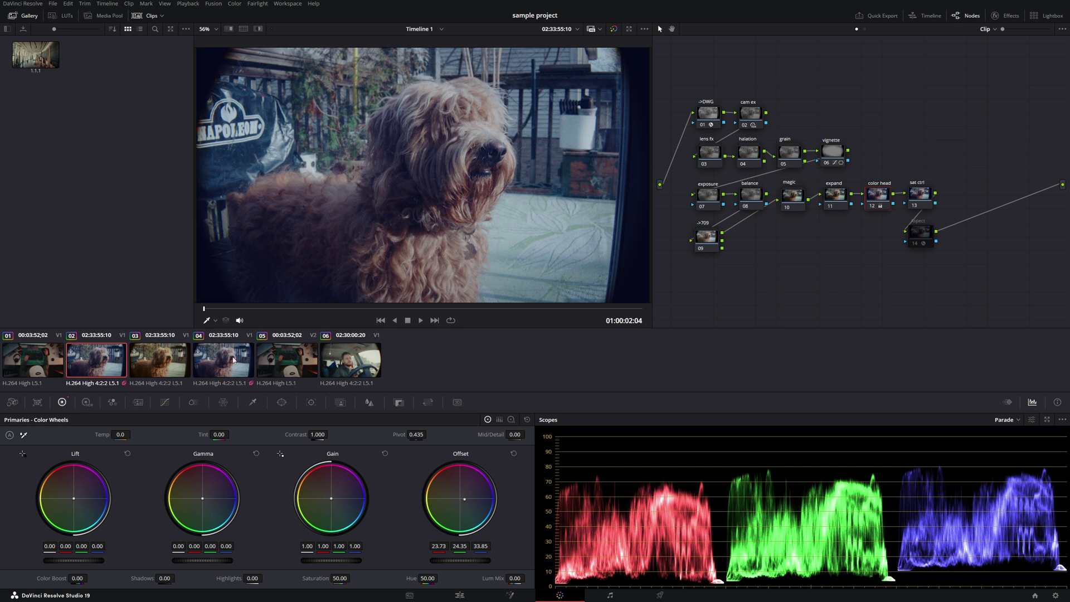
click(162, 365)
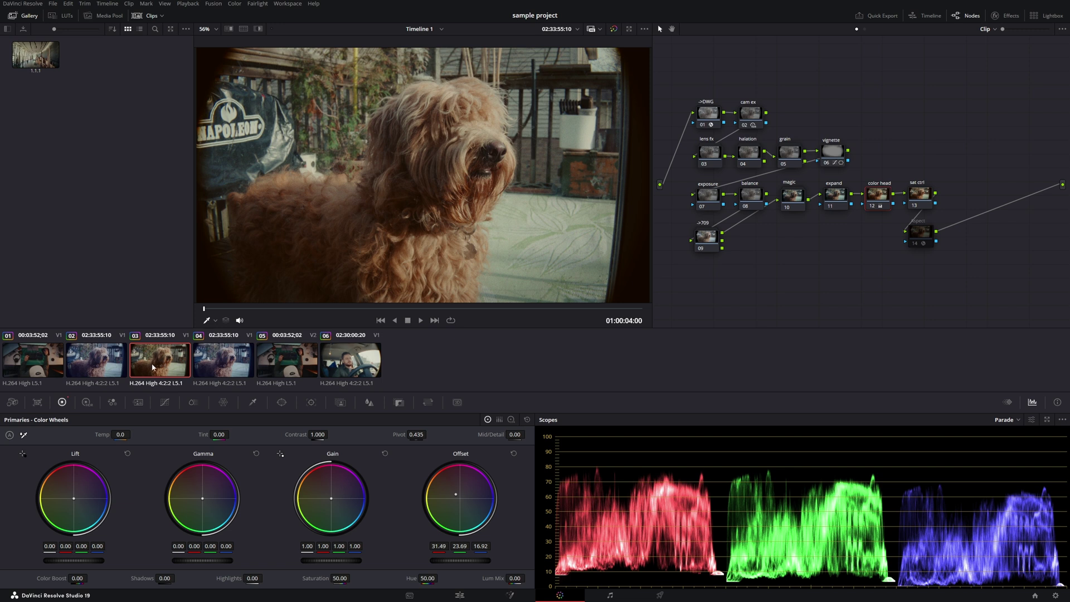
On the Edit page, clear all clips from the timeline, add 20240401_FX30577.MP4 to Video 1 and preview its grade
click(461, 595)
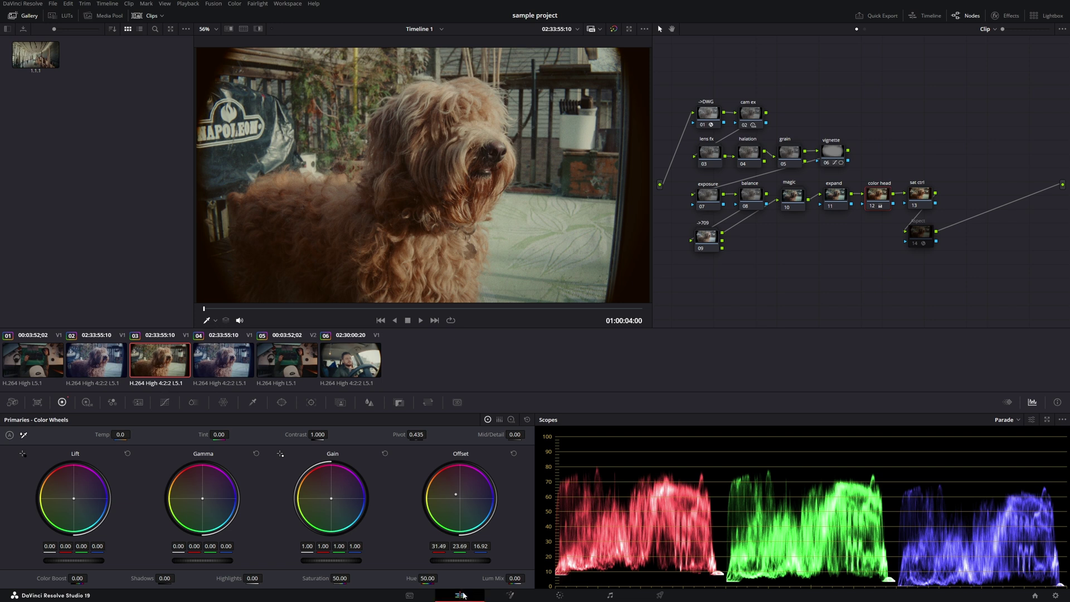
key(ctrl+a)
key(Delete)
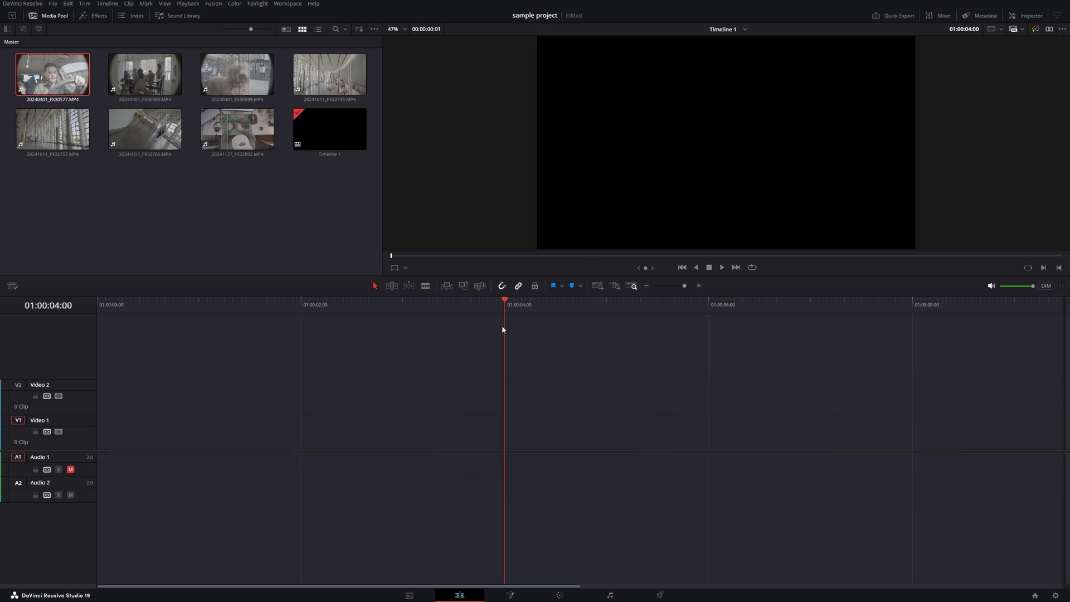
click(222, 196)
drag(78, 90, 341, 430)
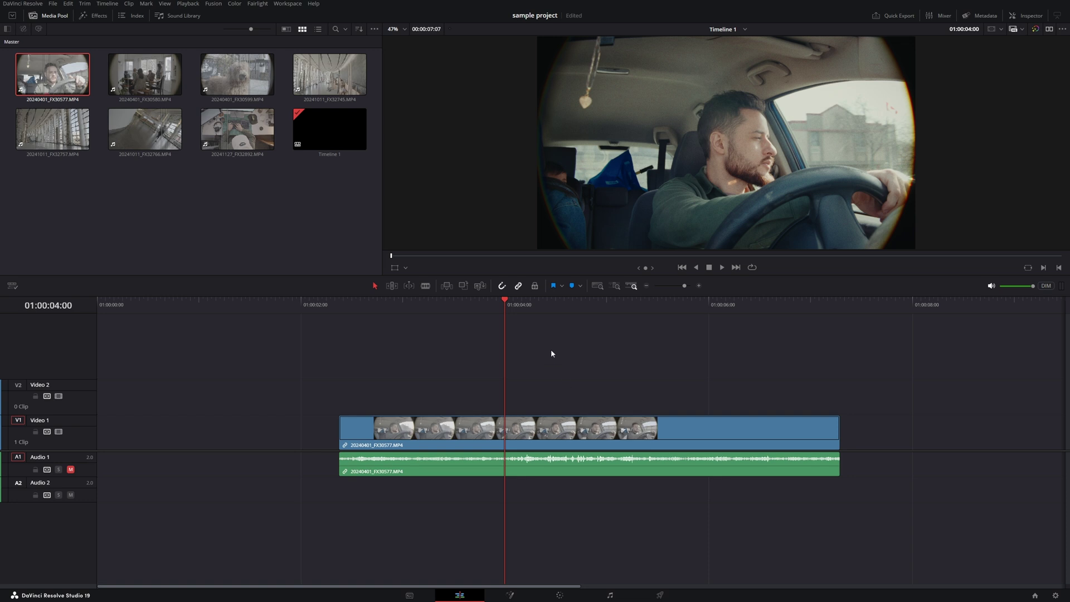
mouse_move(521, 306)
mouse_down()
mouse_move(585, 309)
mouse_move(538, 313)
mouse_up()
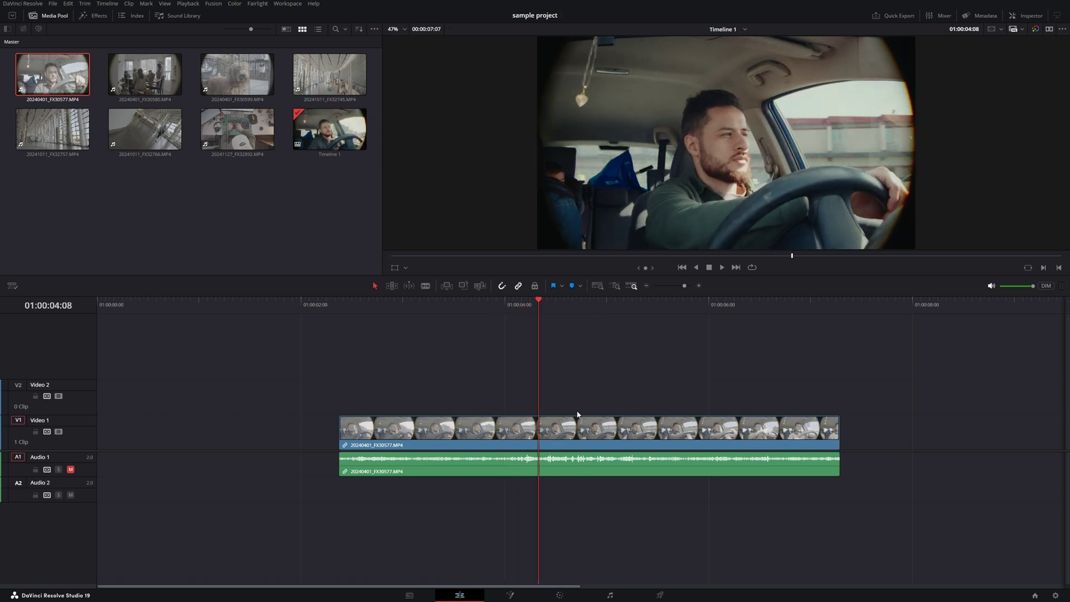
Enable "Use local version for new clips in timeline" in the project's General Options and save the settings
click(1054, 595)
click(511, 285)
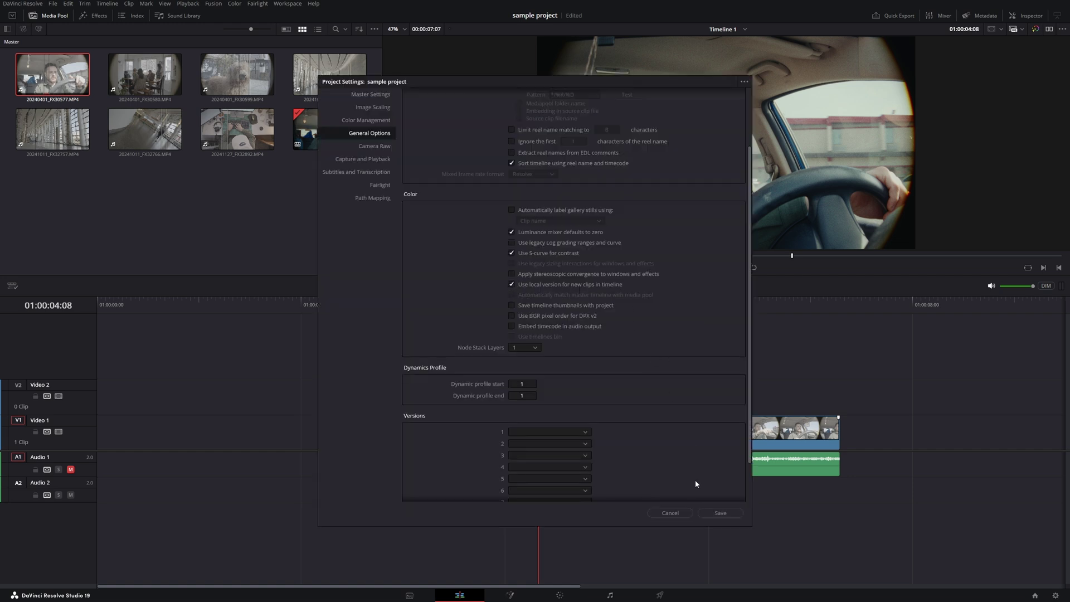
click(719, 513)
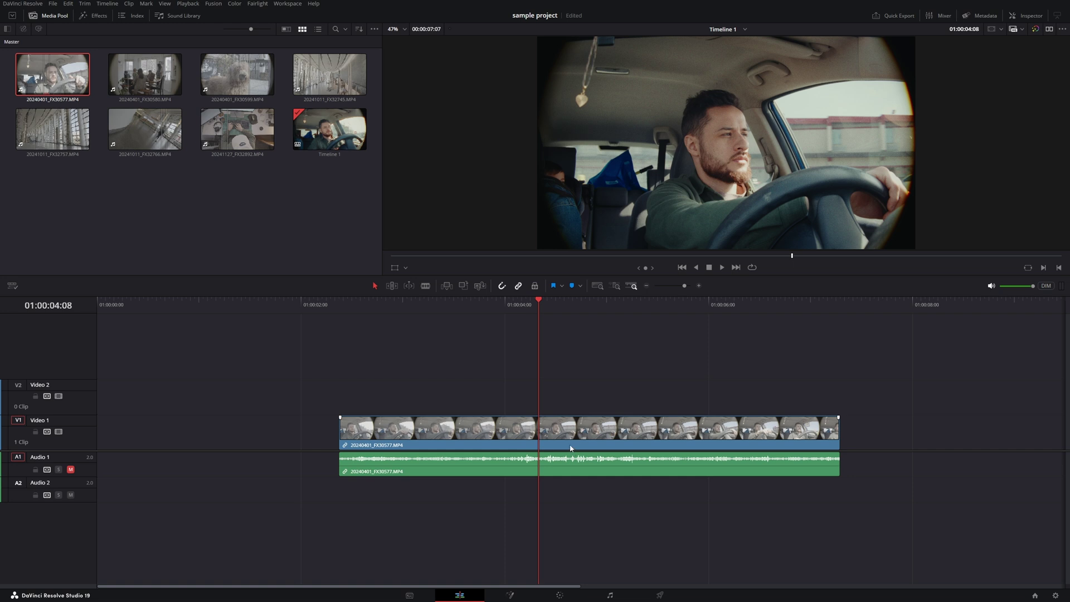
Duplicate the car clip directly after the original, compare the frames of both and delete the duplicate
drag(575, 430, 795, 437)
click(474, 306)
click(772, 314)
click(390, 305)
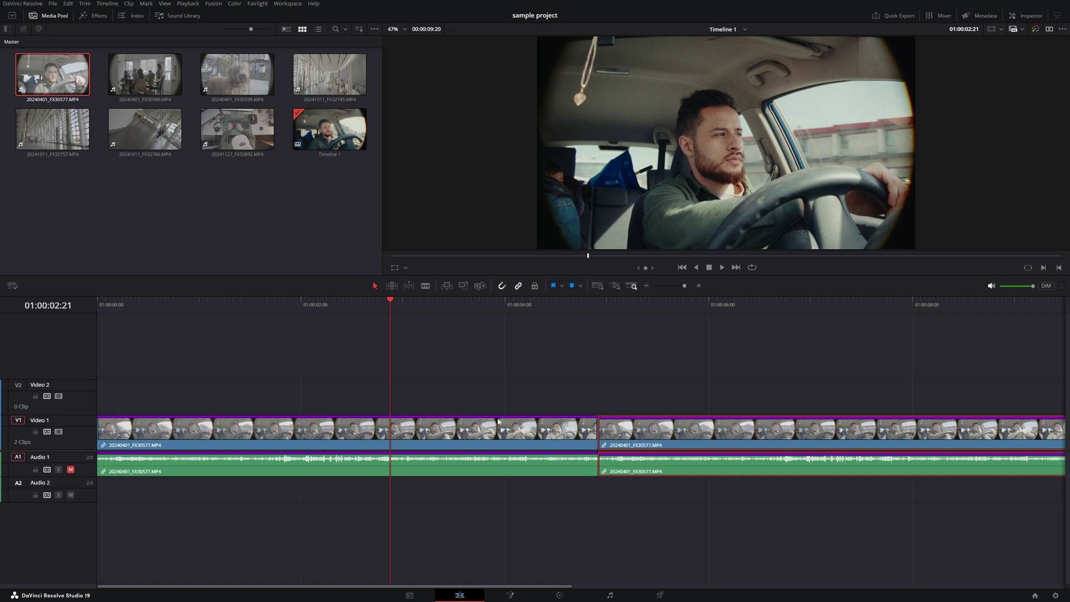
key(Delete)
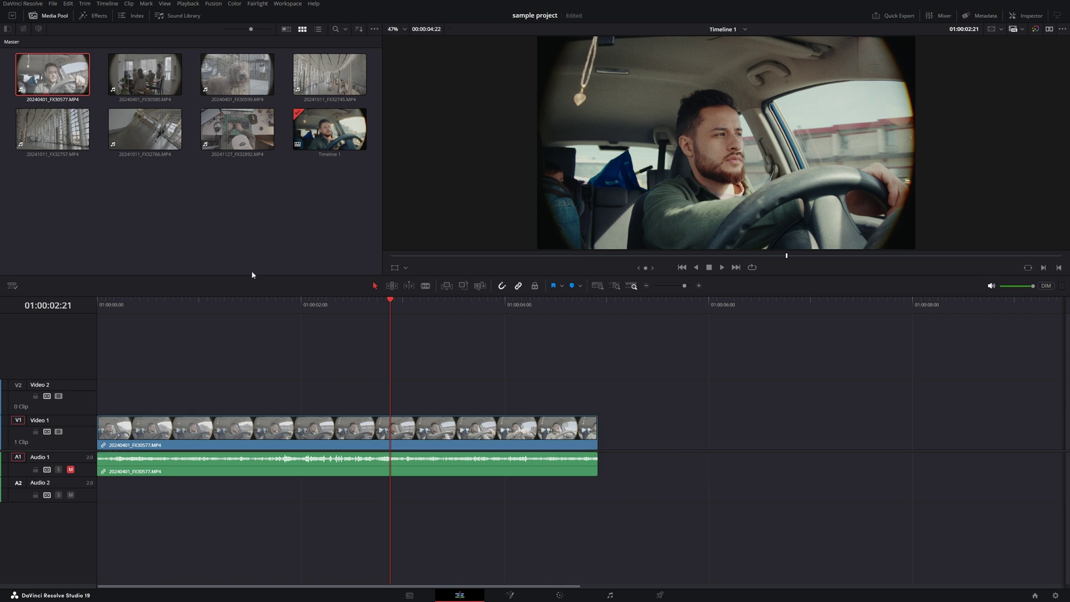
Add a fresh instance of 20240401_FX30577.MP4 from the media pool after the existing car clip and check its grade
drag(55, 75, 627, 430)
click(733, 303)
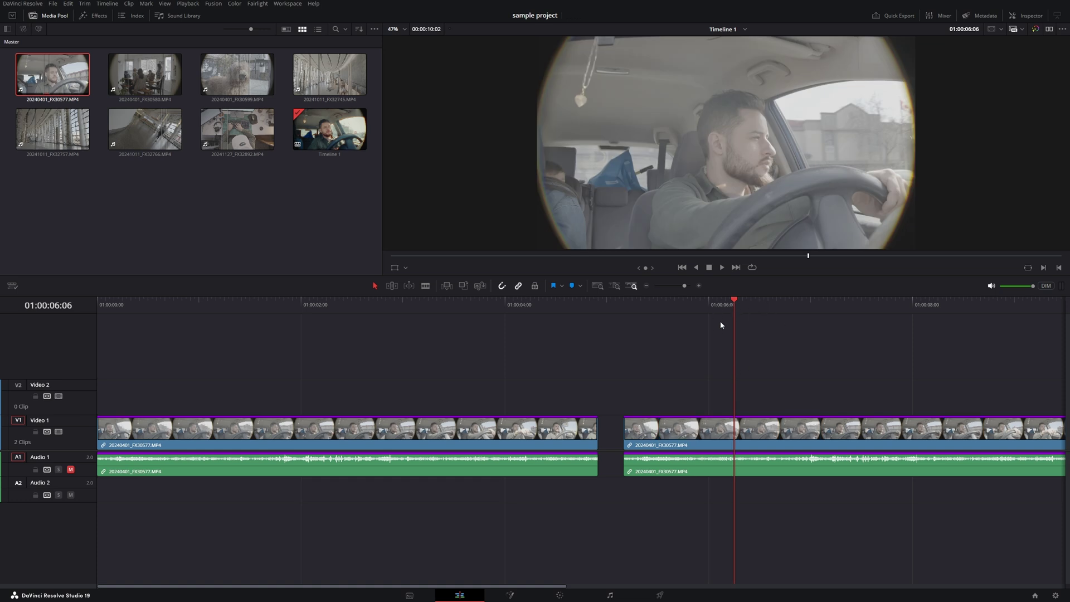
Preview the first car clip's grade, switch to the Color page and compare the node graphs of both car clips
click(318, 312)
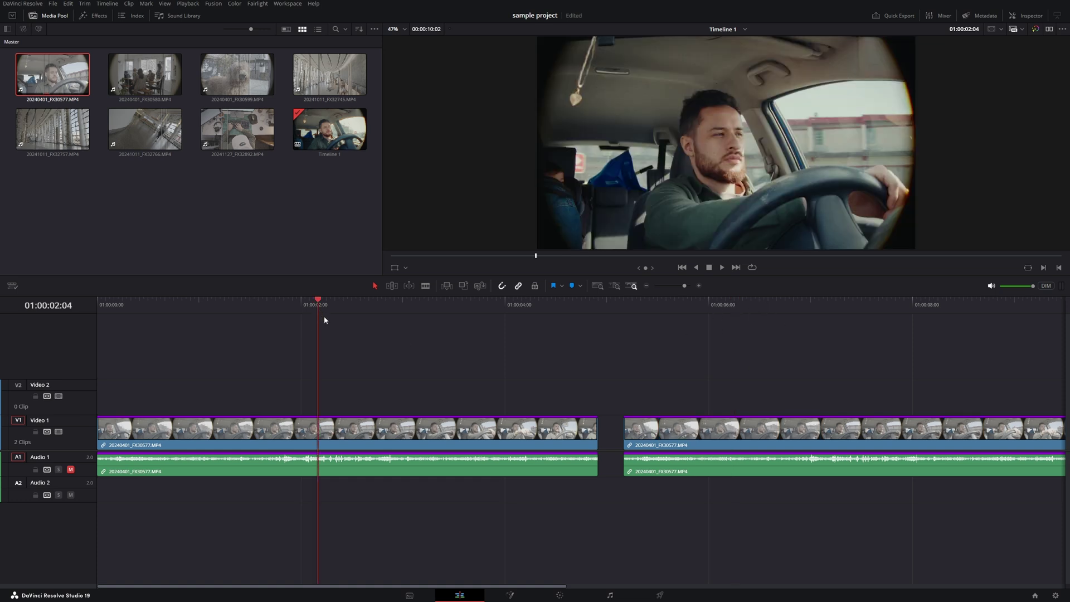
click(560, 593)
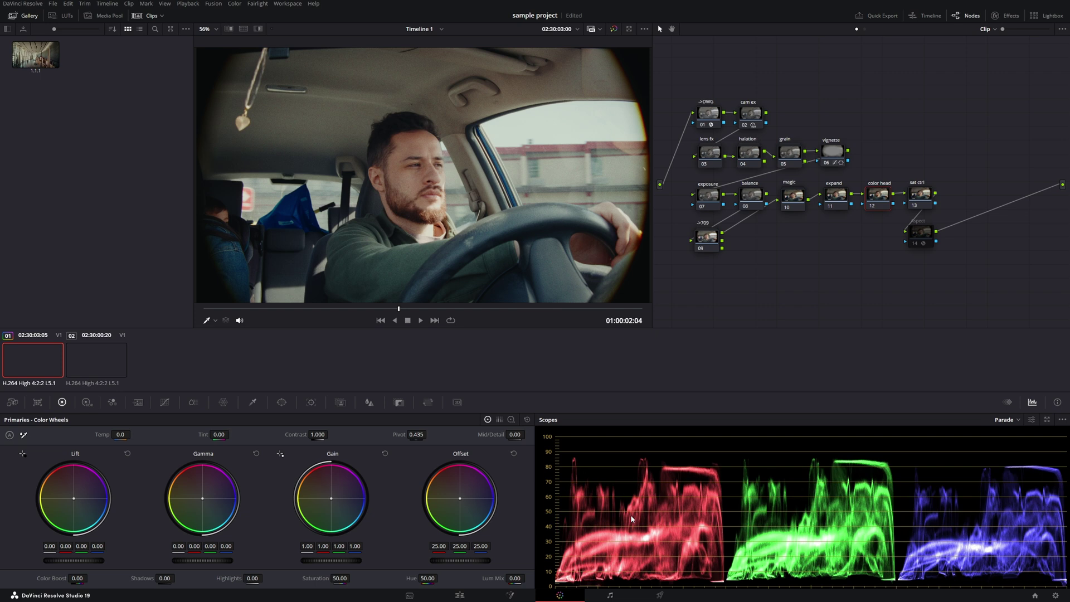
click(77, 359)
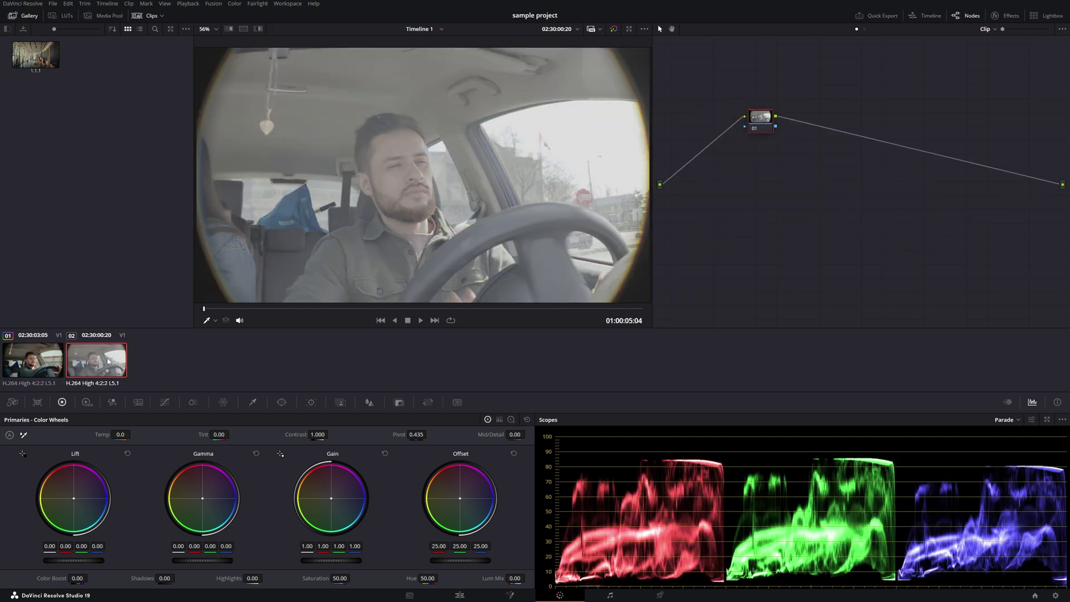
Check for each of the two car clips whether a local or a remote version is active
middle_click(33, 360)
right_click(35, 357)
mouse_move(58, 88)
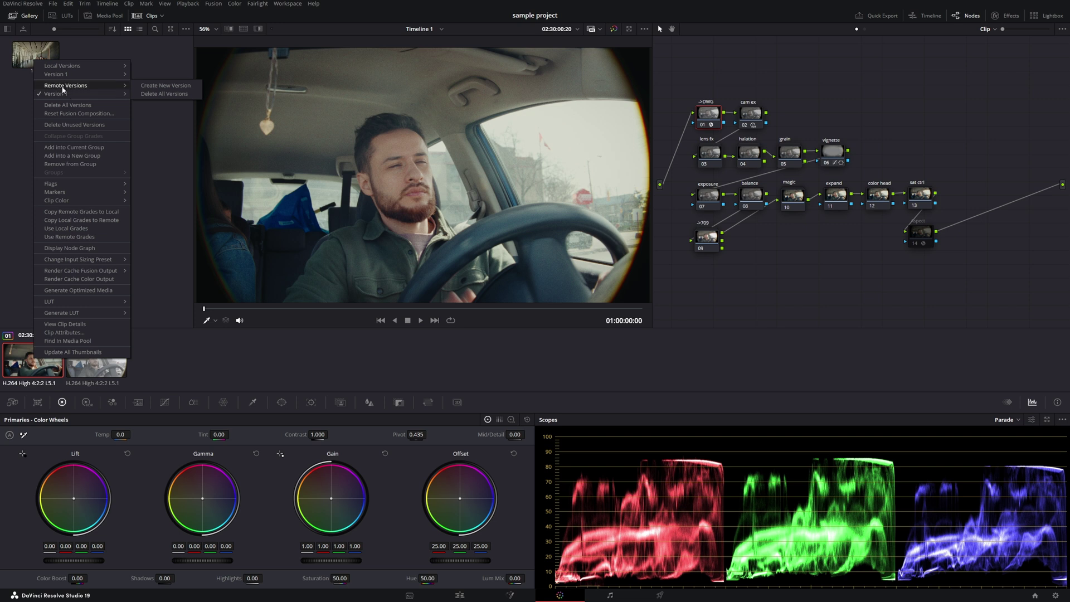
click(96, 360)
right_click(95, 364)
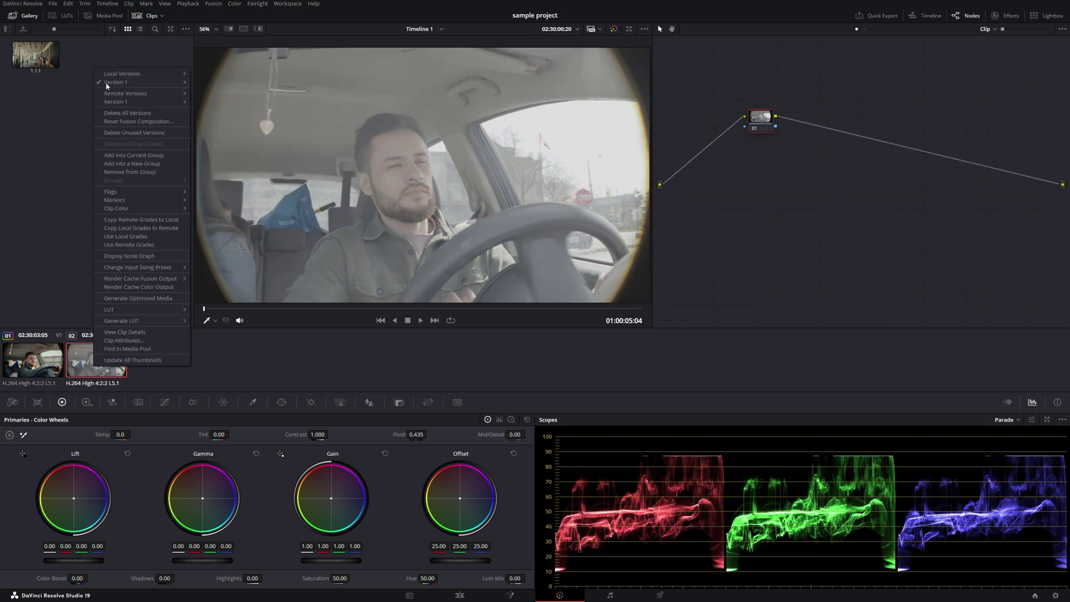
mouse_move(107, 83)
click(79, 321)
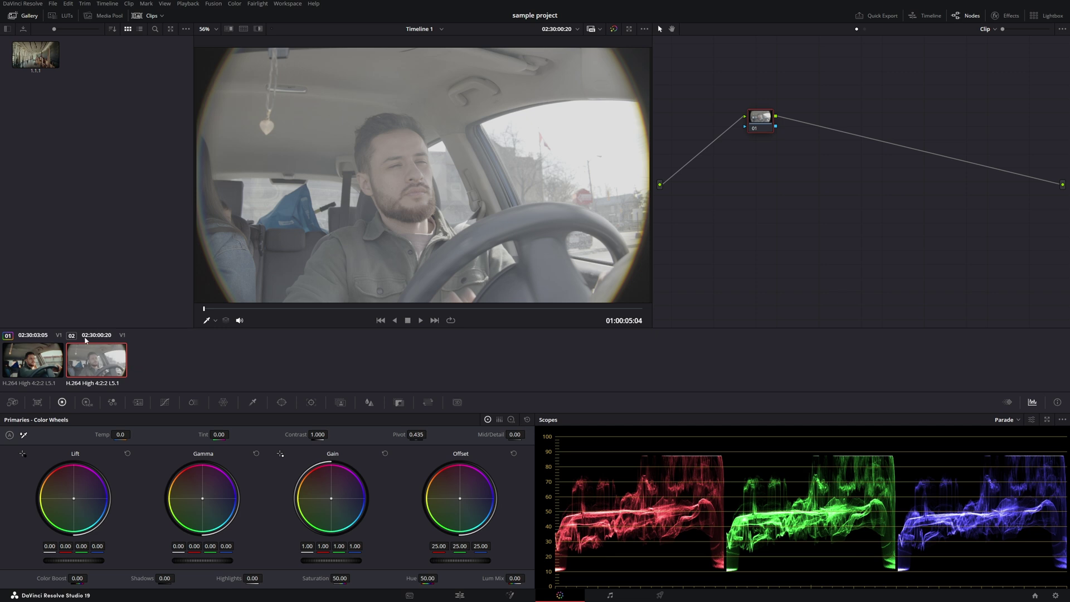
Push the second car clip's gamma towards magenta, about 0.25 red, -0.07 green and 0.39 blue, and compare it with the first clip
drag(202, 497, 225, 478)
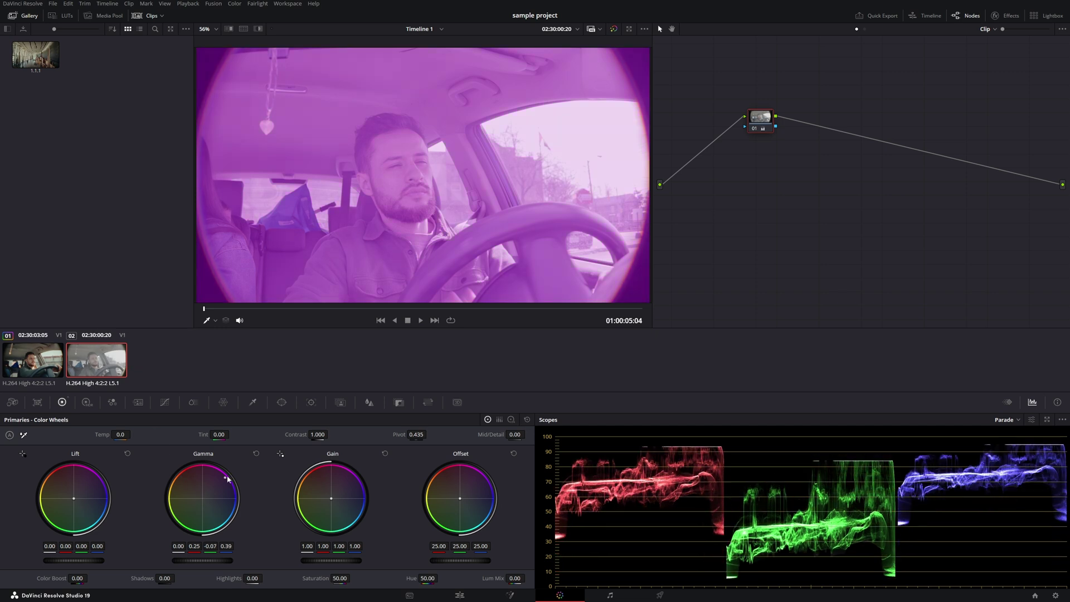
click(38, 369)
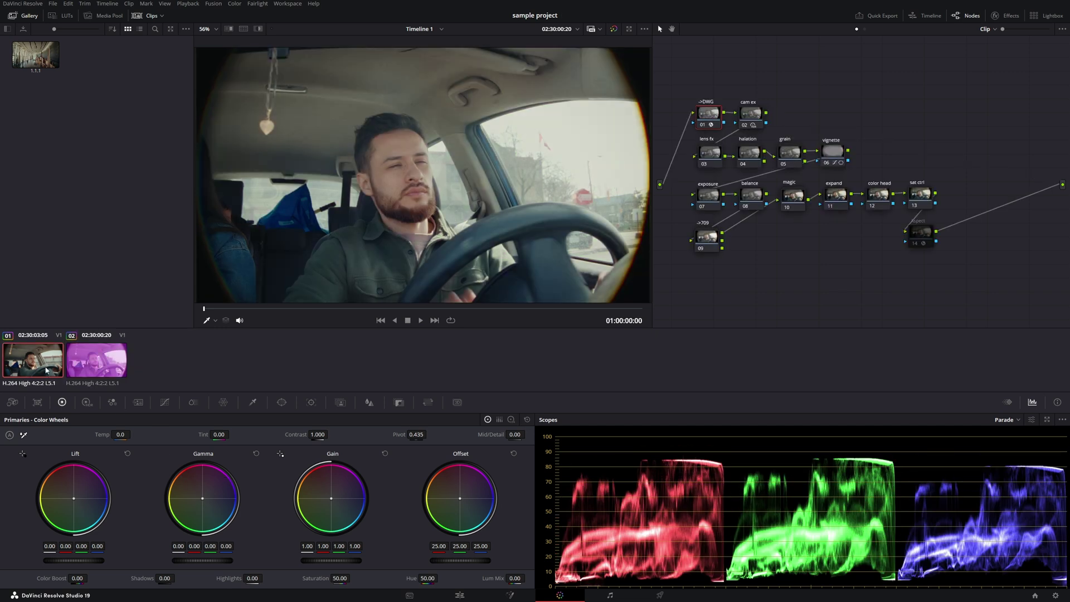
click(91, 358)
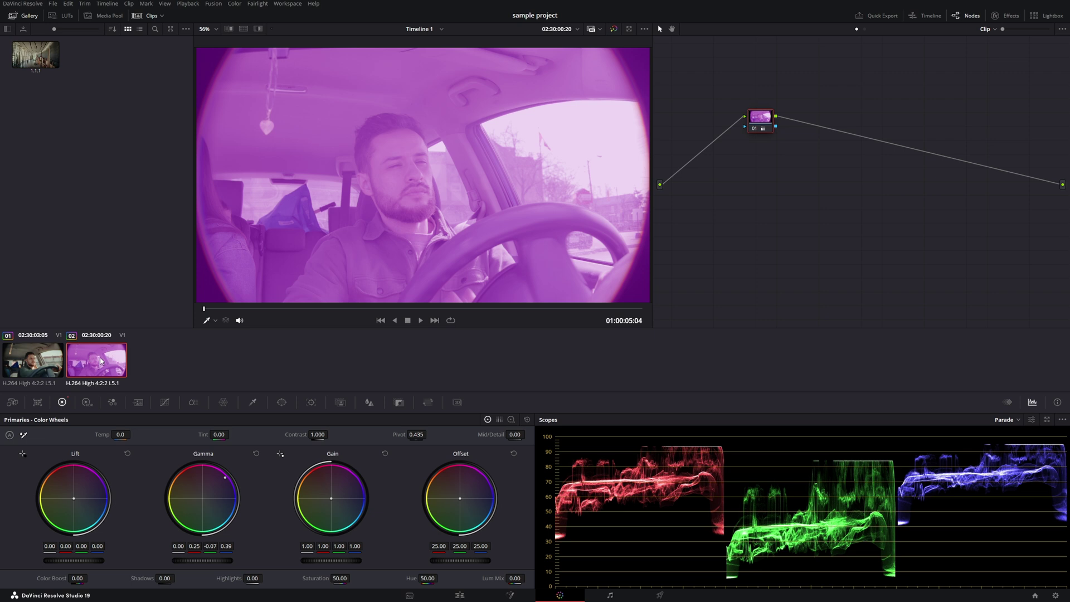
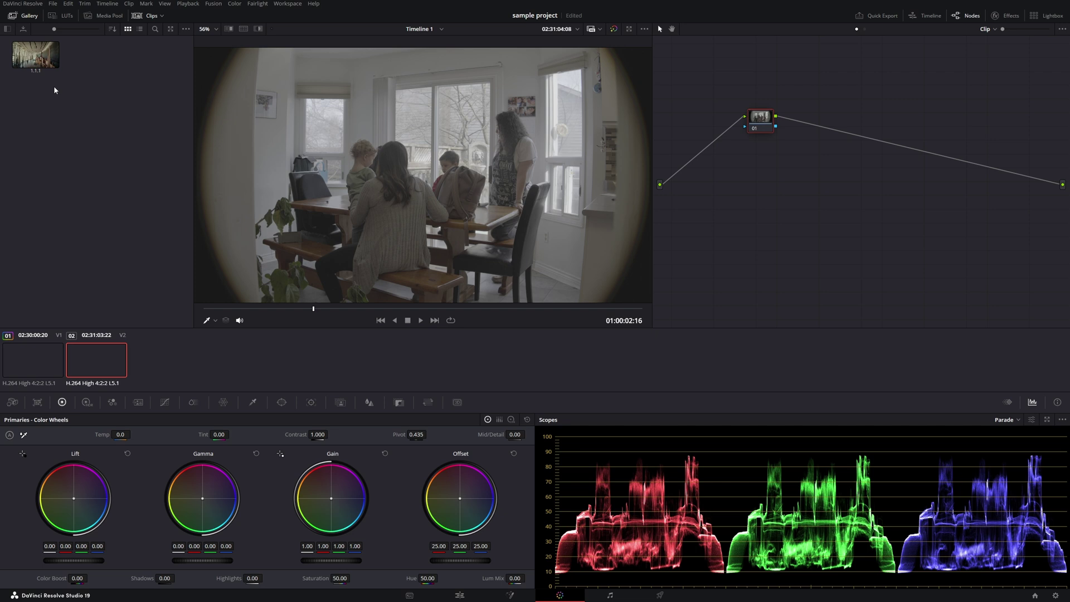
Apply the gallery still's grade to the dining-room clip and raise the offset to 28.50 on its exposure node
click(700, 202)
drag(467, 563, 487, 563)
On the Edit page, duplicate the dining-room clip on Video 2 to about 01:00:16:18 and preview the copy
click(455, 595)
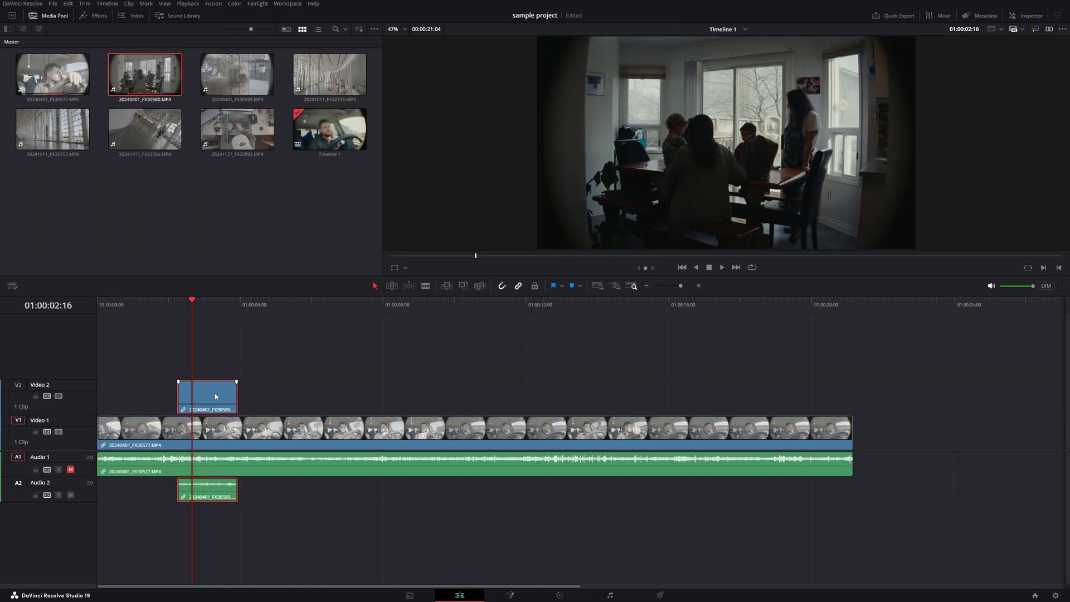
drag(215, 396, 736, 378)
click(717, 306)
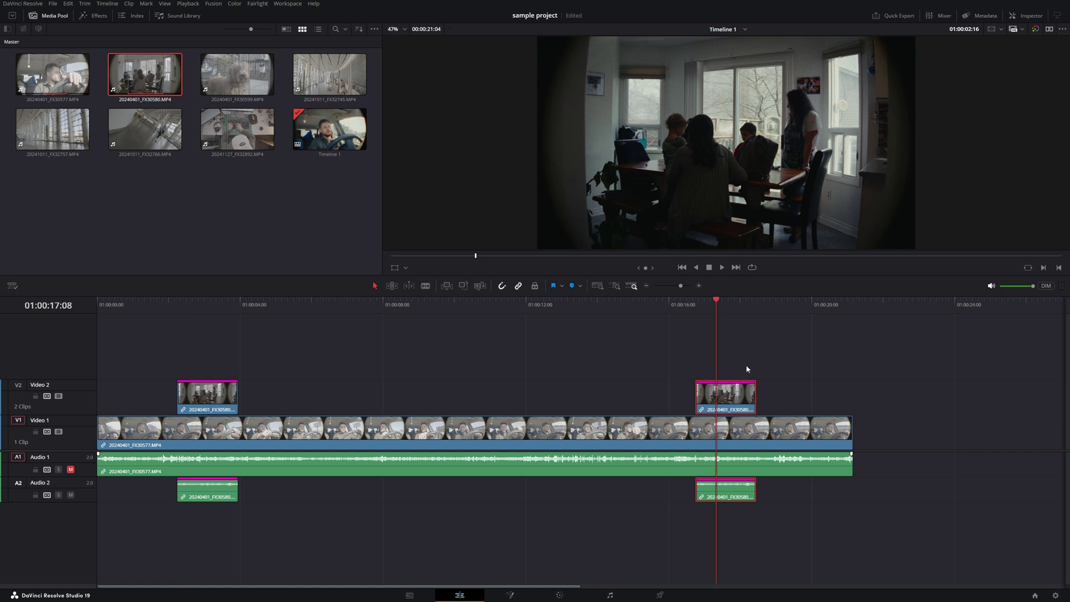
On the Color page, inspect the first dining-room clip's grade up close and disable its halation node
click(559, 595)
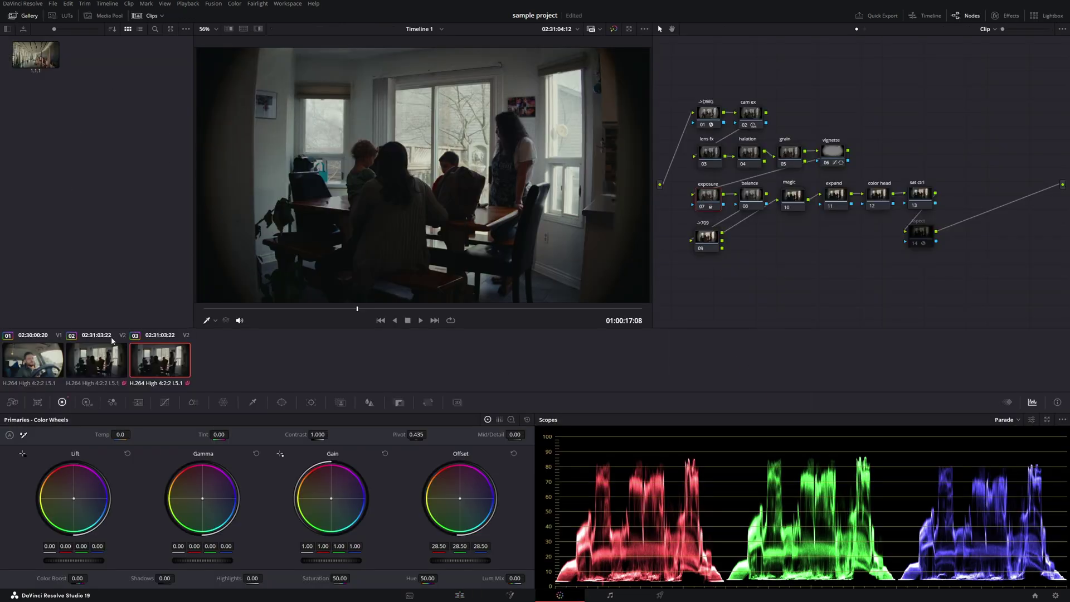
click(108, 363)
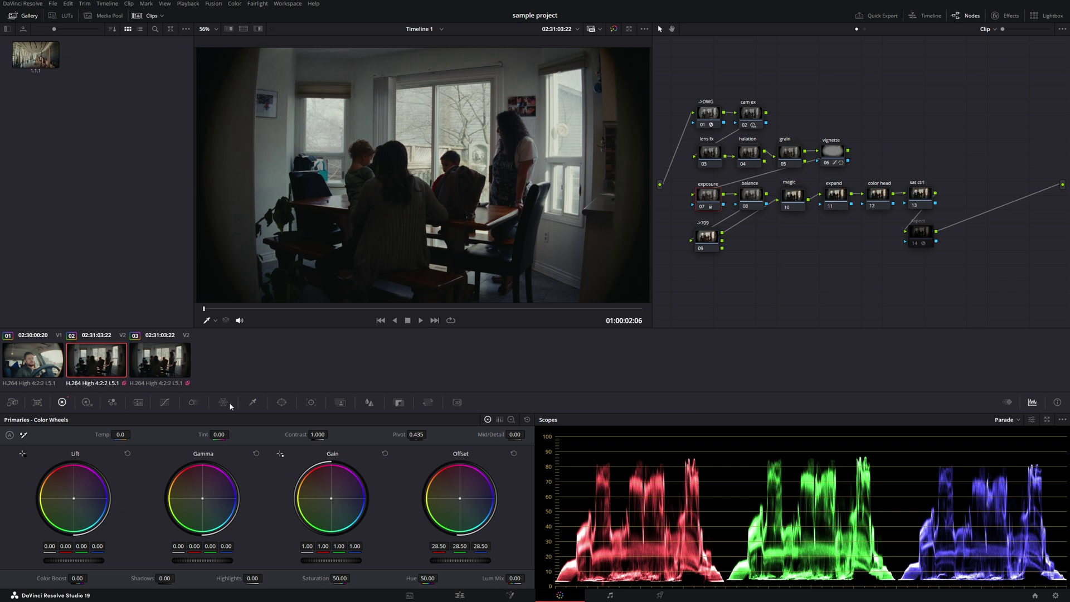
click(790, 156)
key(ctrl+equal)
key(ctrl+equal)
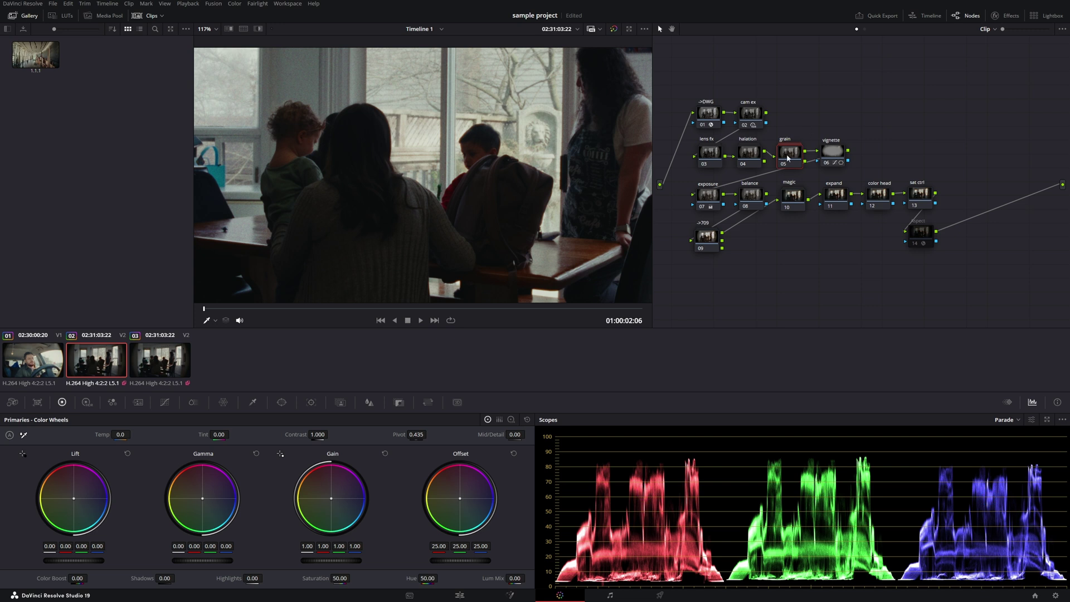
click(738, 157)
scroll(485, 158, up, 5)
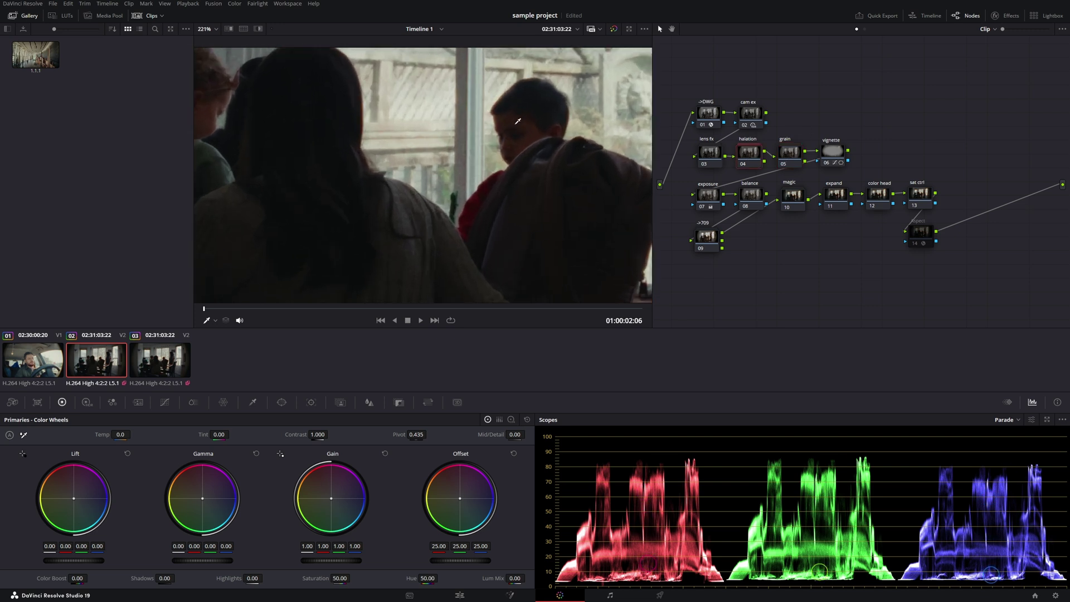
scroll(485, 158, up, 4)
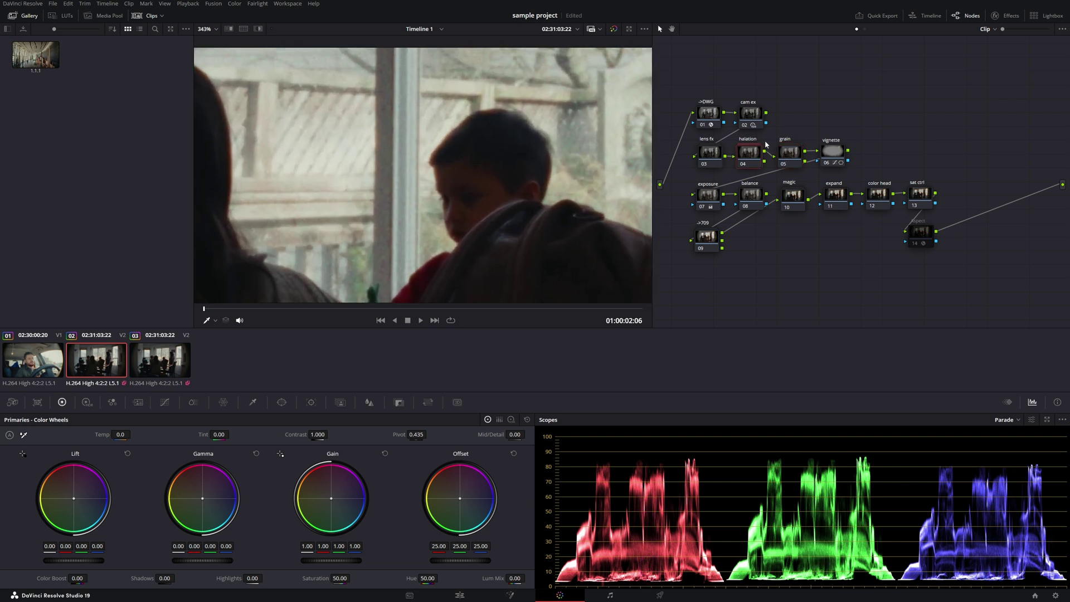
click(743, 162)
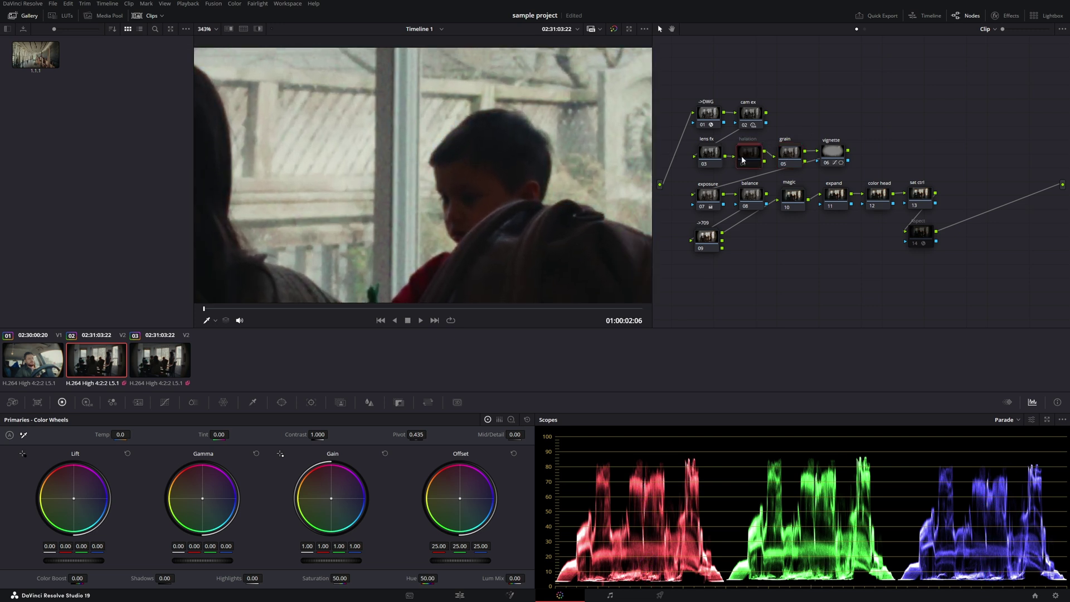
Toggle the halation node on the duplicate dining-room clip, compare both instances and re-enable halation on the first one
click(161, 355)
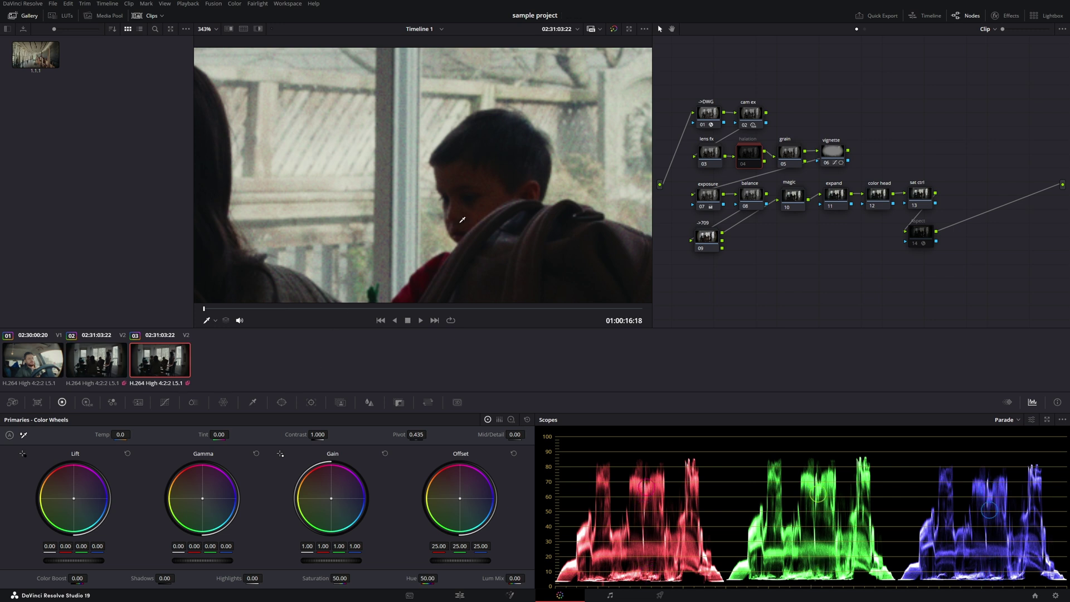
key(ctrl+d)
key(ctrl+d)
key(Up)
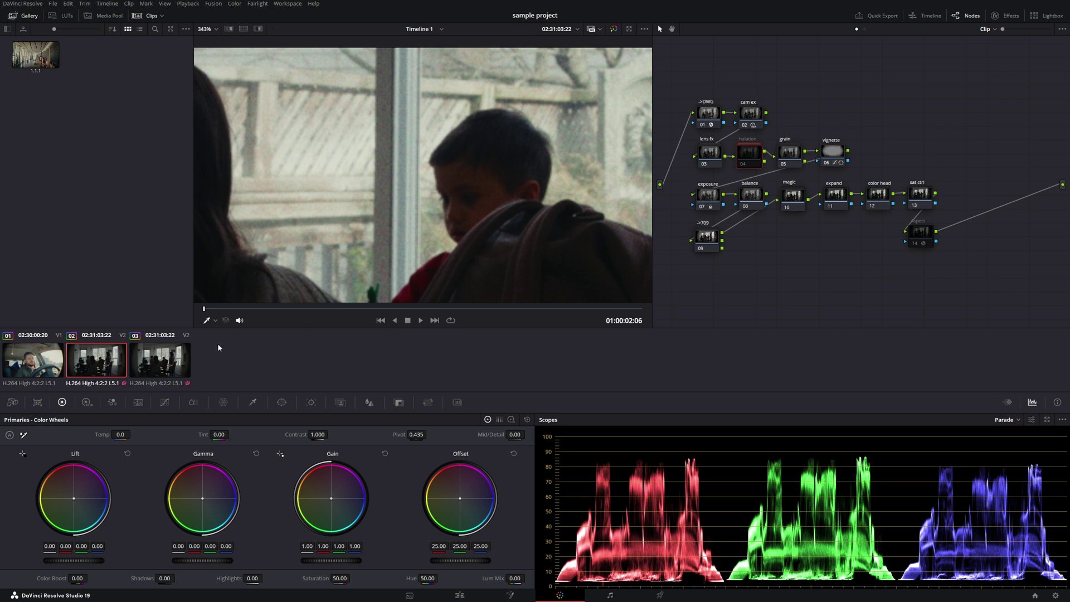
click(149, 362)
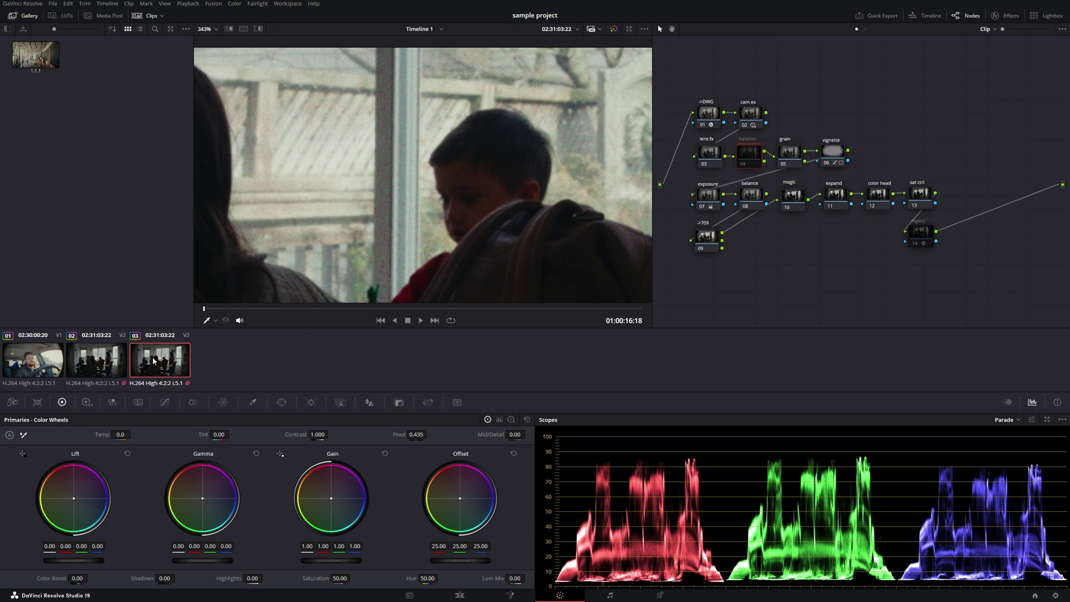
click(88, 355)
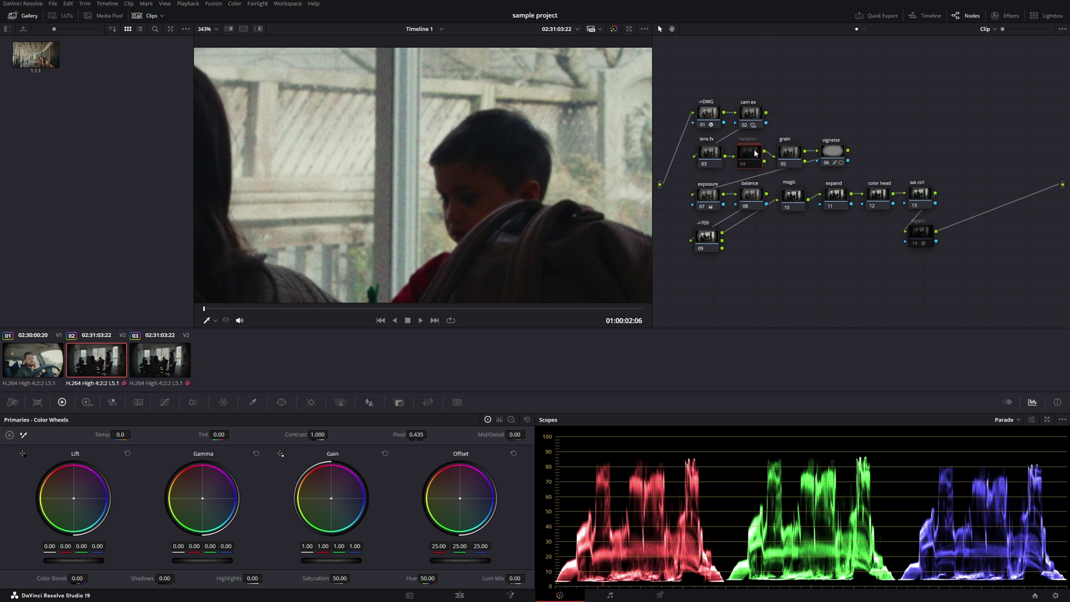
Copy the duplicate dining-room clip's remote Version 1 to local, disable its halation node and check the first instance
click(162, 367)
right_click(164, 363)
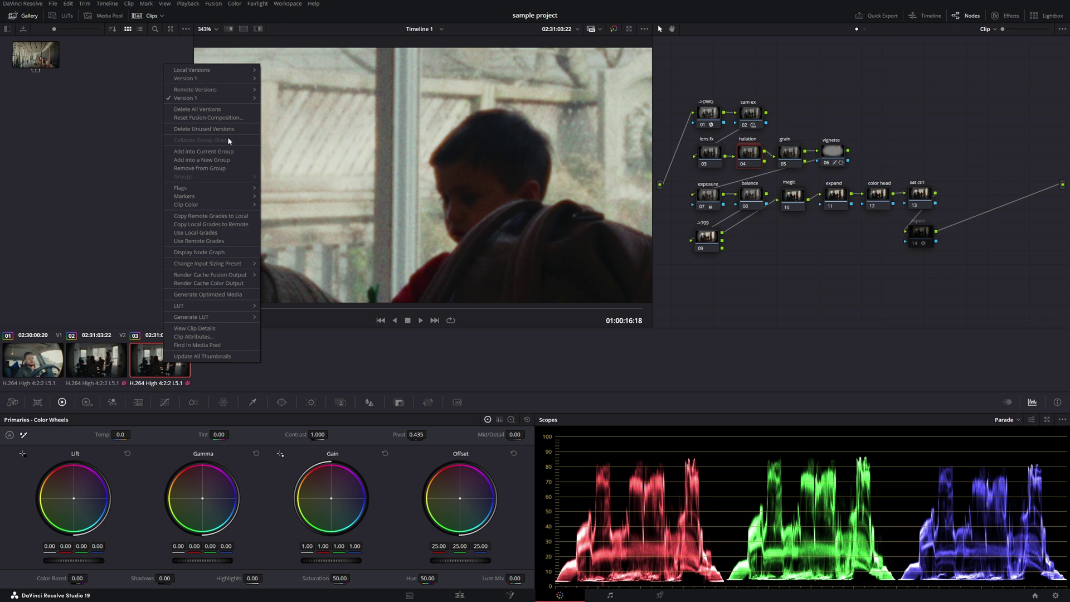
mouse_move(212, 104)
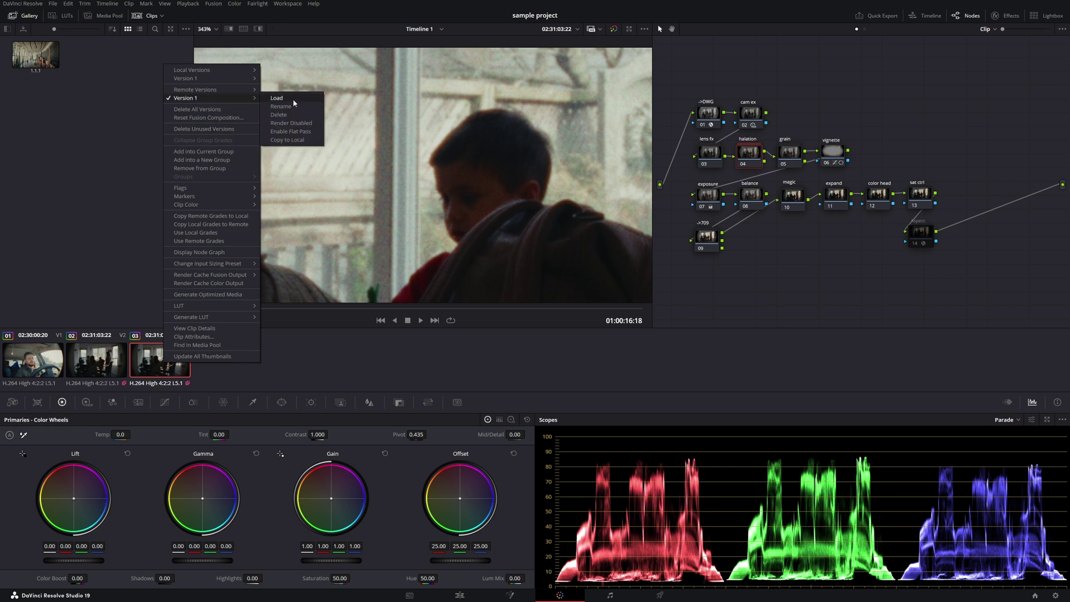
click(295, 142)
key(ctrl+d)
click(110, 362)
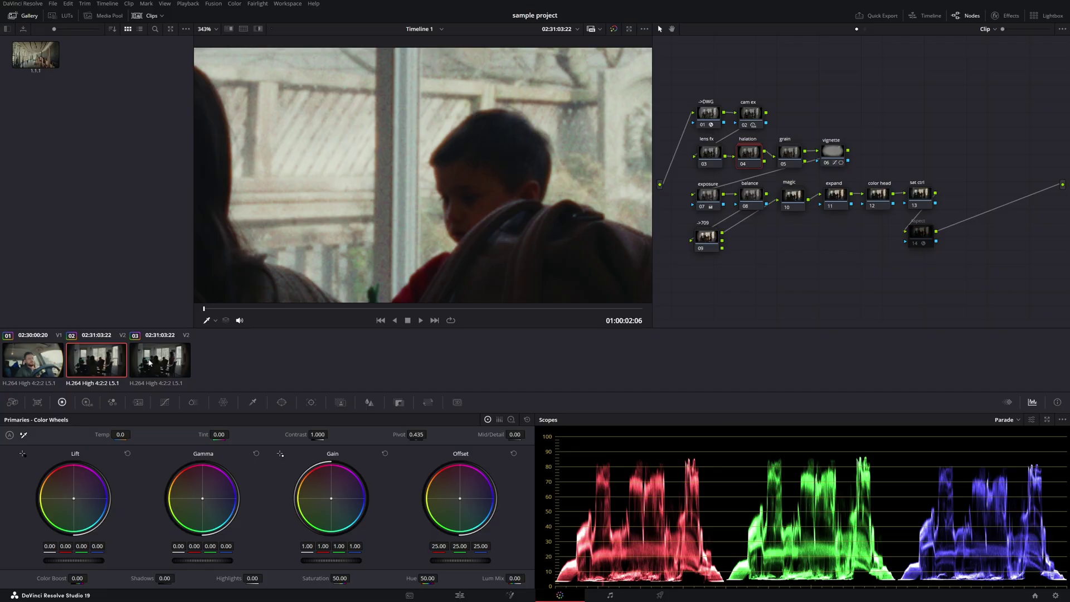